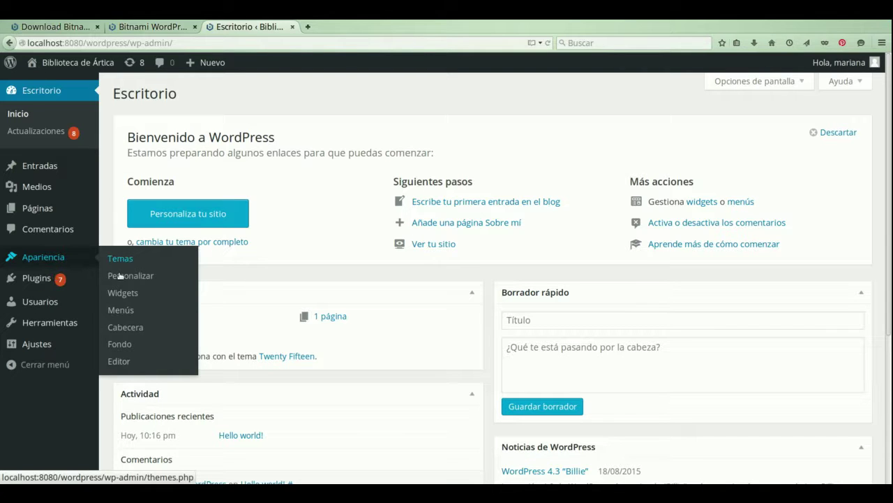
# Step: Open the installed themes list and activate the Twenty Fourteen theme
pyautogui.click(123, 278)
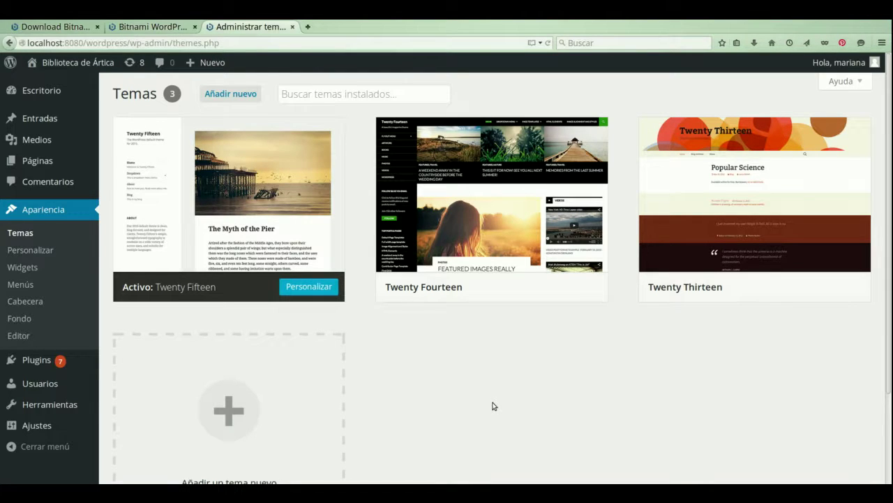
pyautogui.moveTo(779, 222)
pyautogui.moveTo(491, 240)
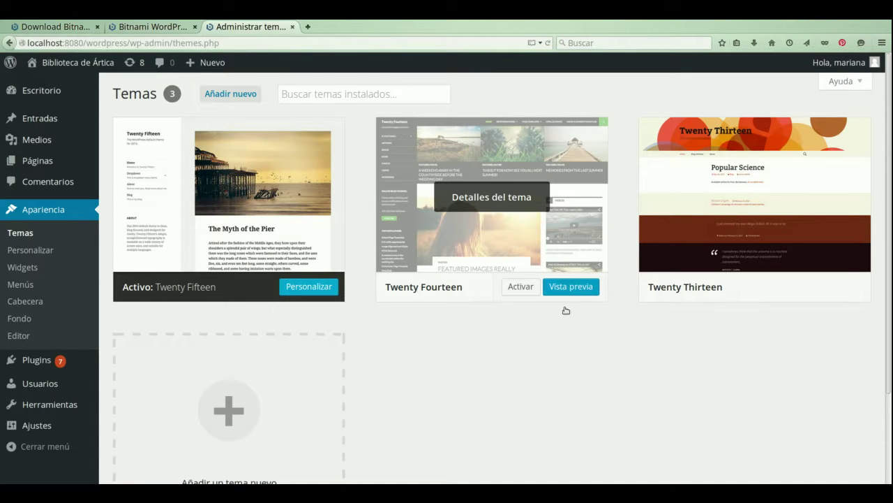
pyautogui.click(523, 306)
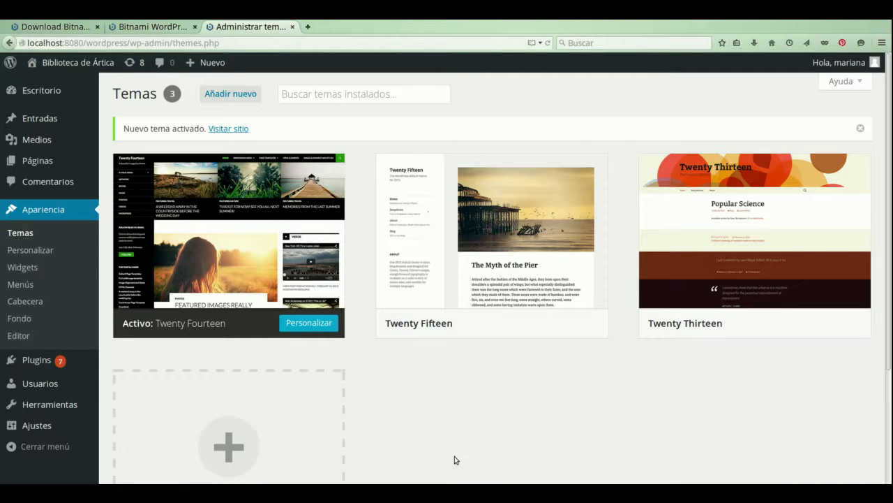
# Step: Open the page for adding new themes and examine the feature filter options without applying any, then close the filter
pyautogui.click(215, 112)
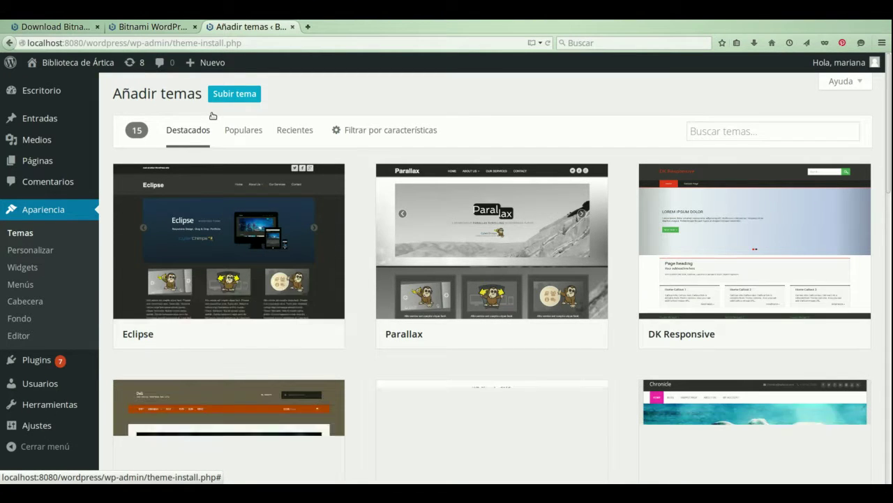
pyautogui.click(370, 148)
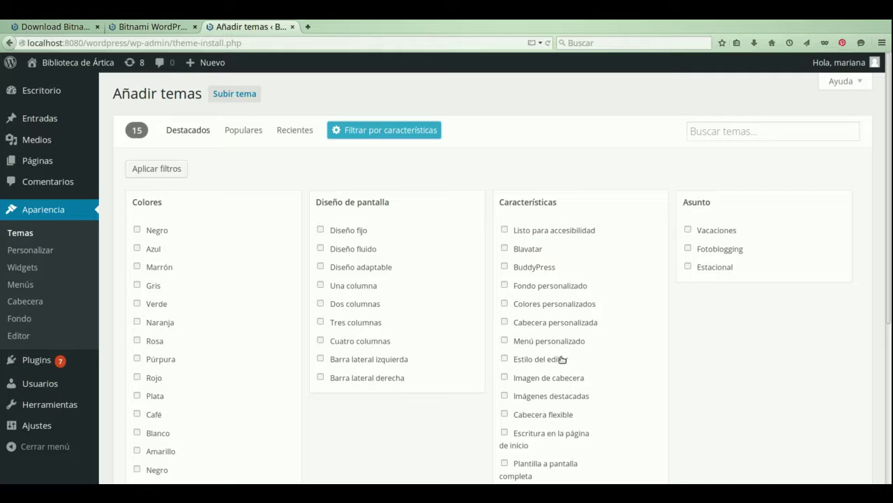
pyautogui.scroll(-2, 562, 360)
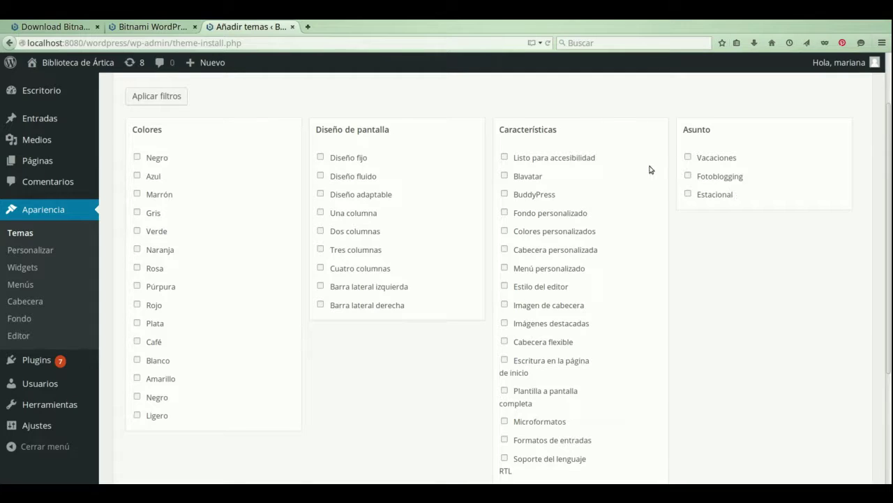
pyautogui.scroll(2, 310, 271)
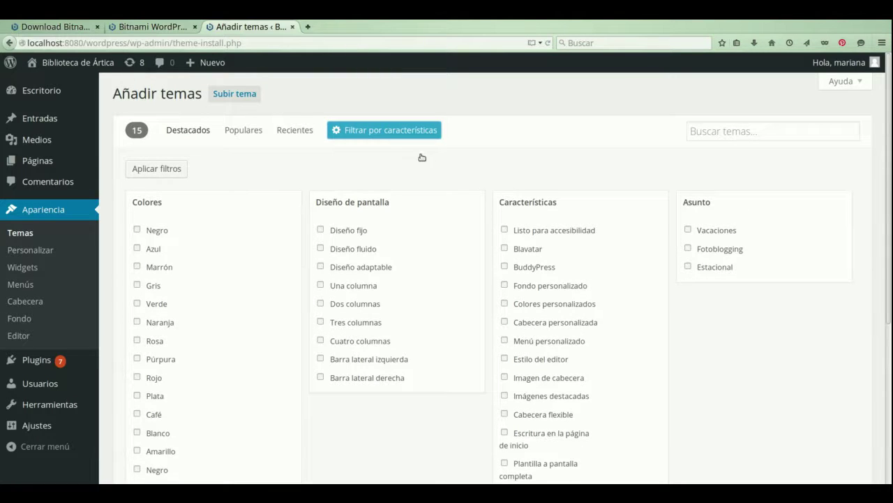
pyautogui.click(422, 136)
# Step: Browse the featured themes, then install the Fictive theme and activate it
pyautogui.scroll(-1, 697, 327)
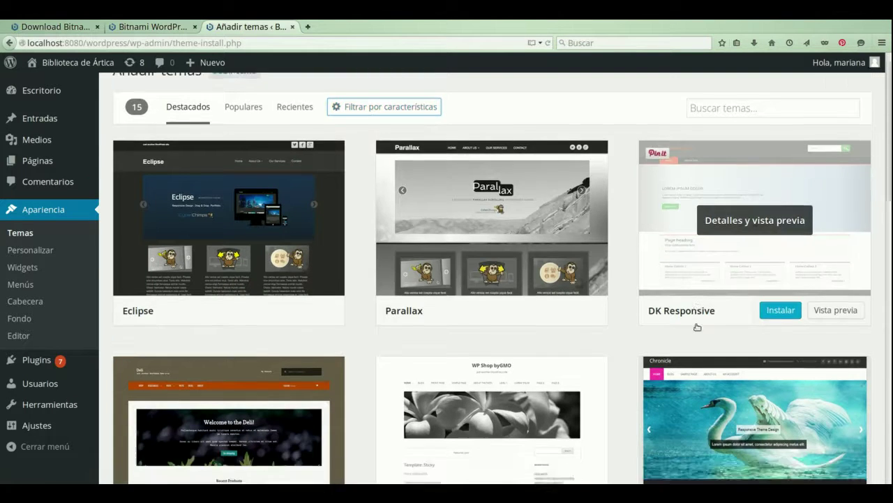
pyautogui.scroll(-2, 697, 327)
pyautogui.scroll(-3, 696, 327)
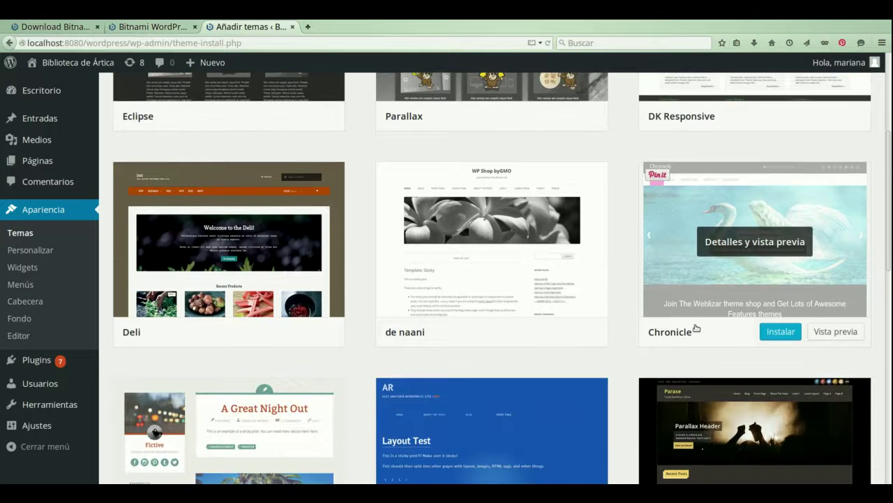
pyautogui.scroll(-4, 696, 328)
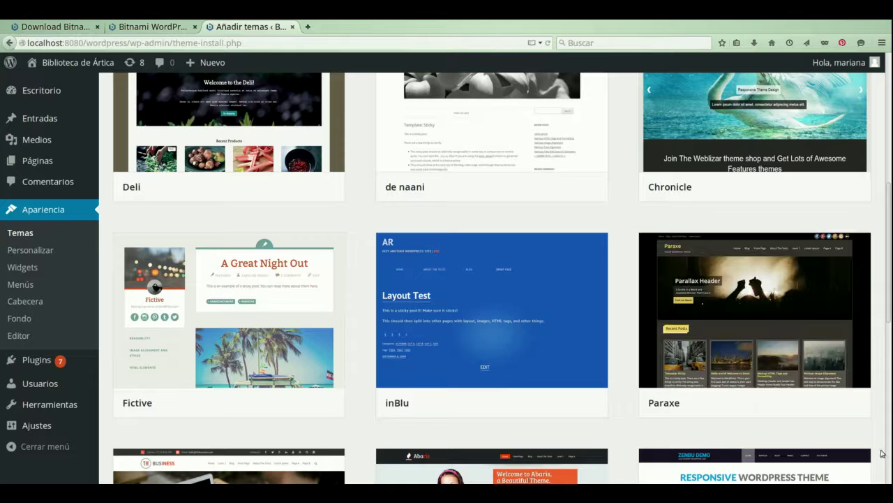
pyautogui.scroll(-2, 874, 452)
pyautogui.scroll(-3, 873, 453)
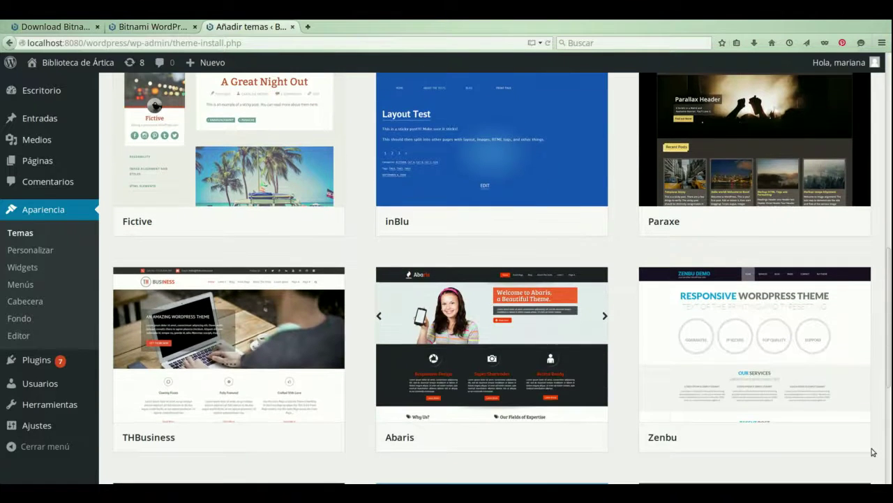
pyautogui.scroll(-3, 874, 452)
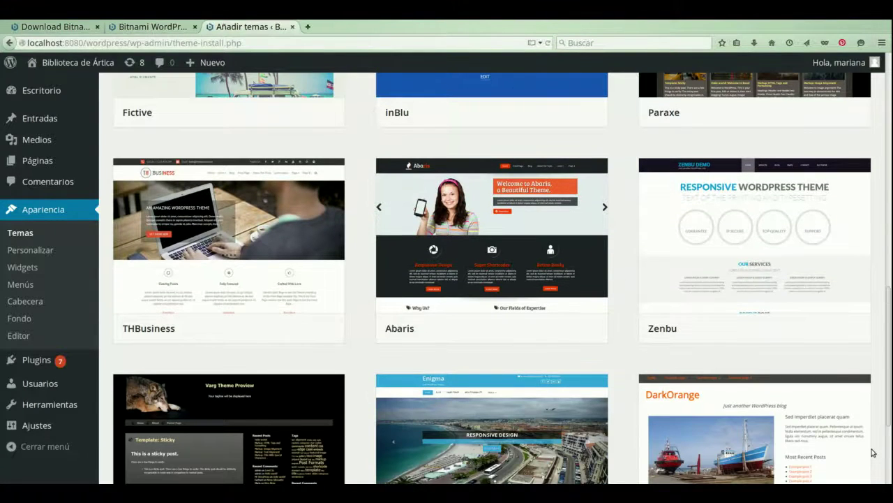
pyautogui.scroll(-4, 874, 452)
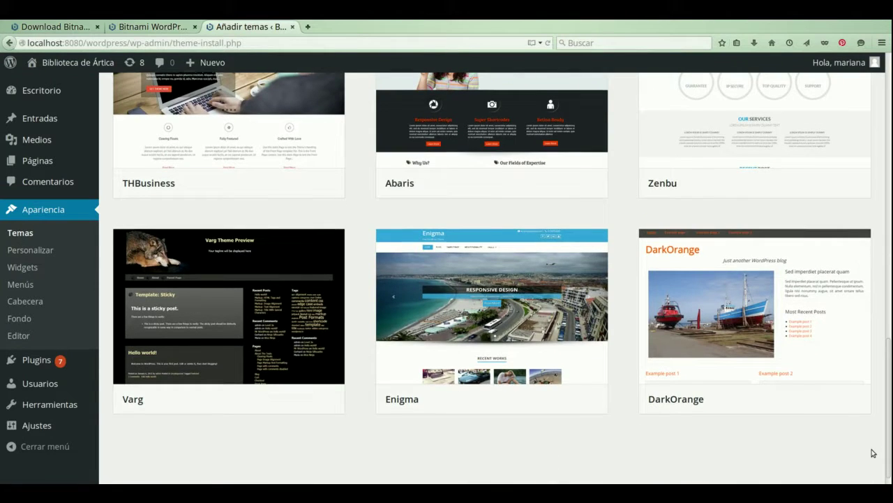
pyautogui.scroll(11, 873, 452)
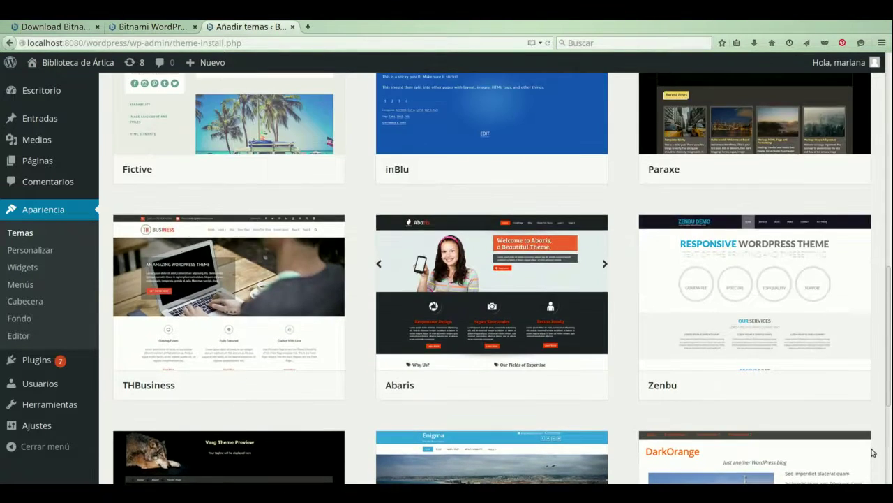
pyautogui.scroll(1, 872, 452)
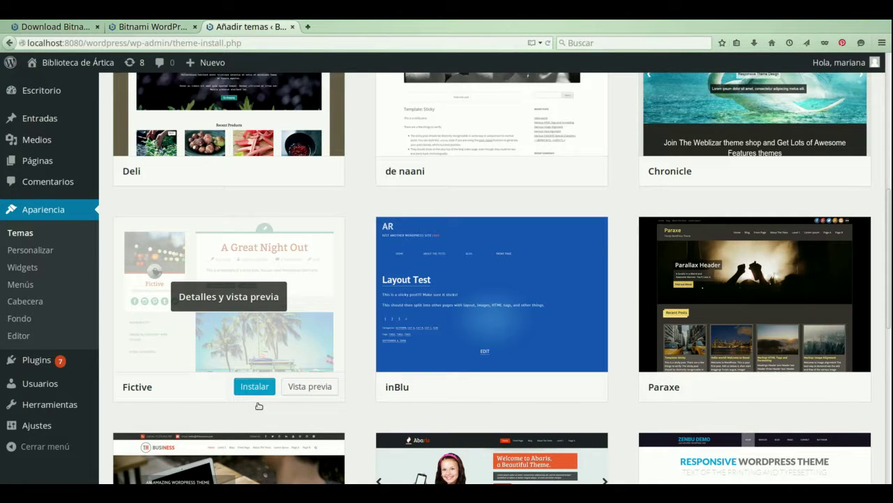
pyautogui.click(256, 404)
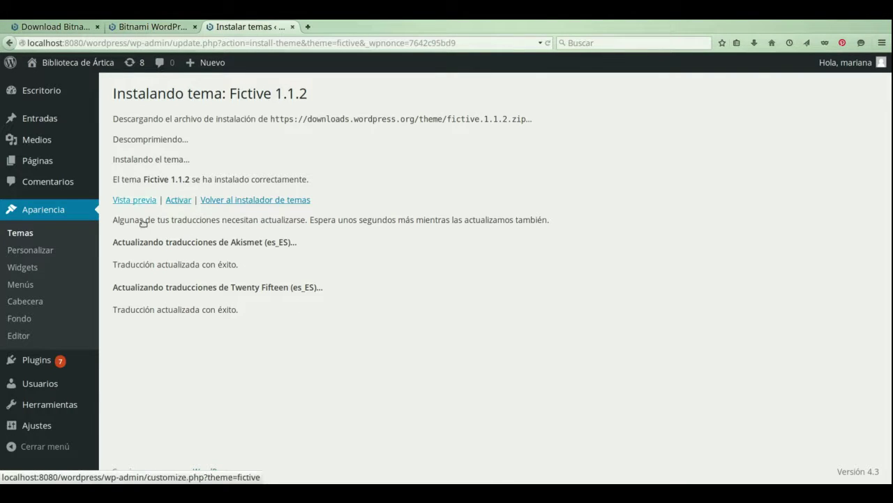
pyautogui.click(178, 201)
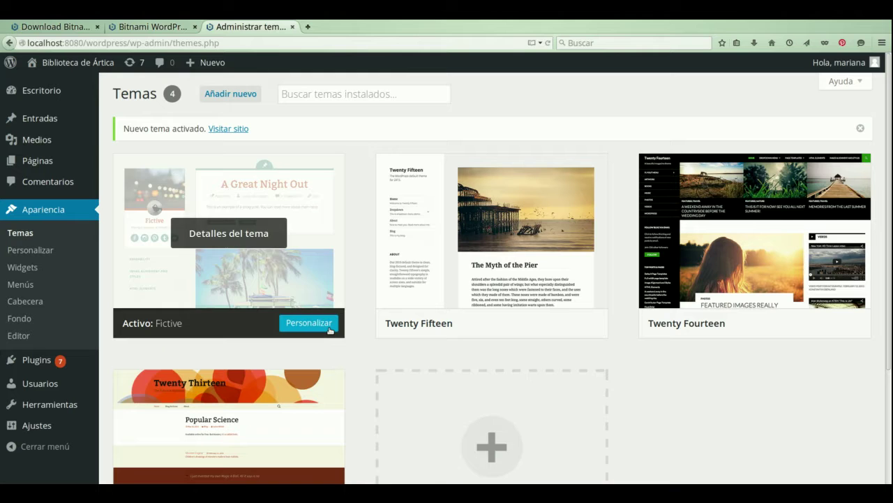
# Step: Look over the installed themes, visit the public site to check the active theme's appearance, and return to the themes list
pyautogui.moveTo(255, 248)
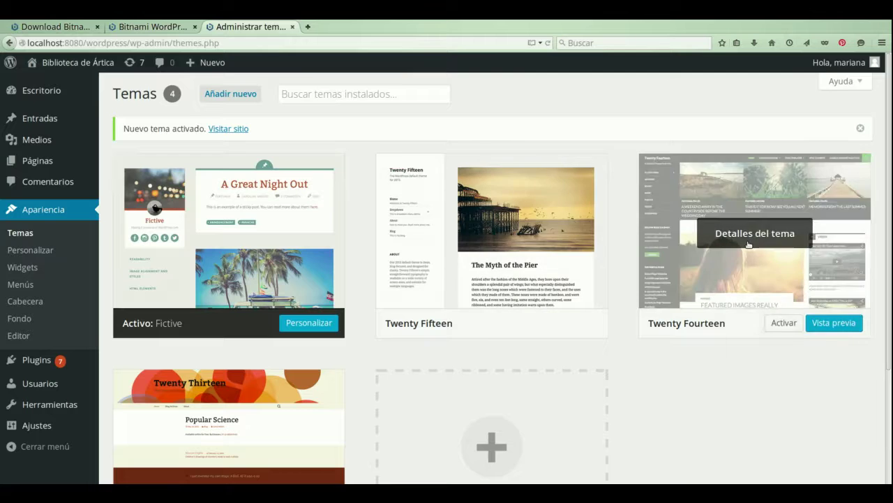
pyautogui.moveTo(278, 436)
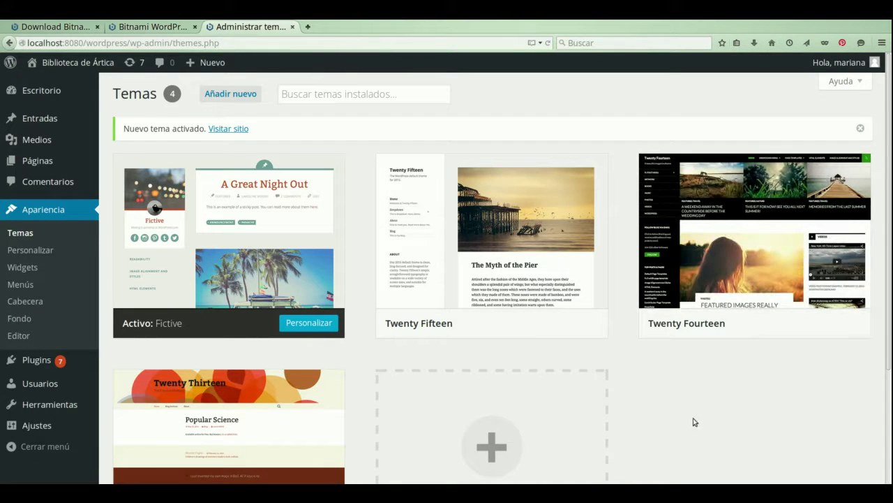
pyautogui.scroll(-2, 694, 421)
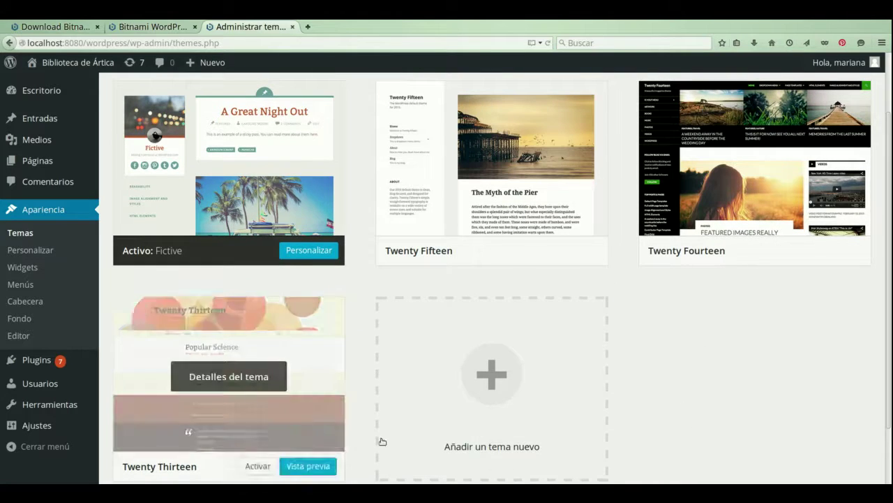
pyautogui.scroll(2, 700, 414)
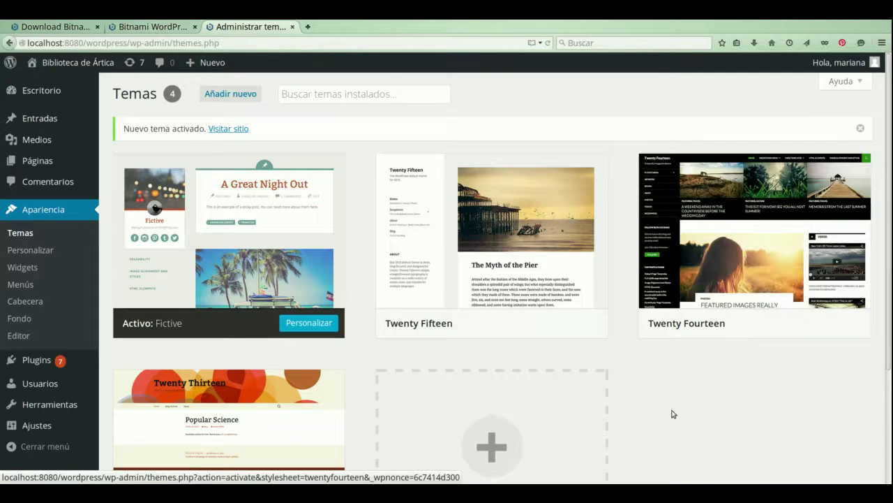
pyautogui.scroll(-1, 700, 463)
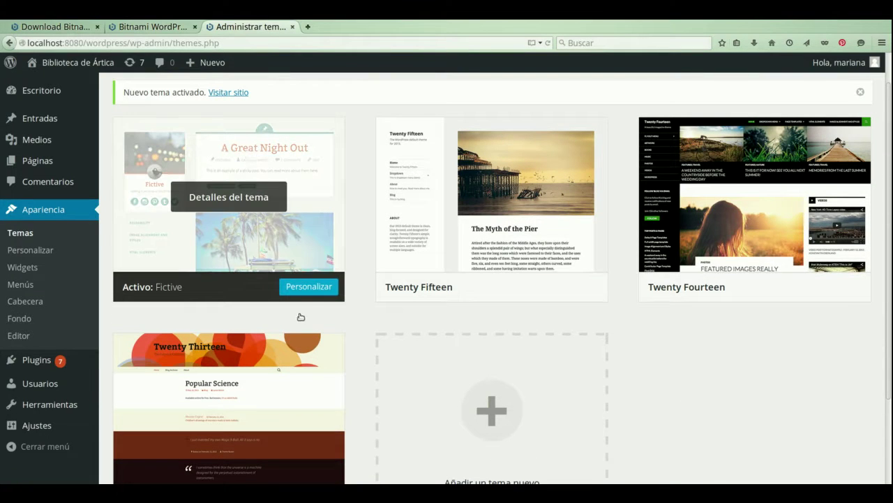
pyautogui.moveTo(60, 83)
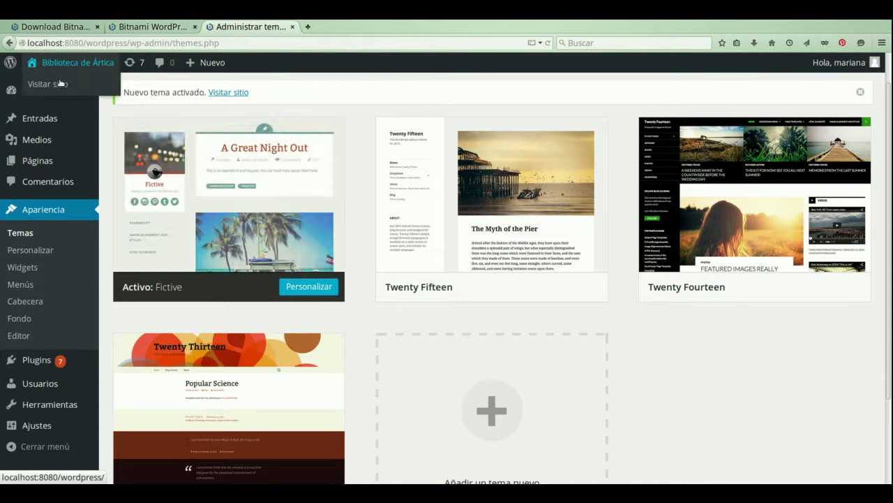
pyautogui.click(53, 103)
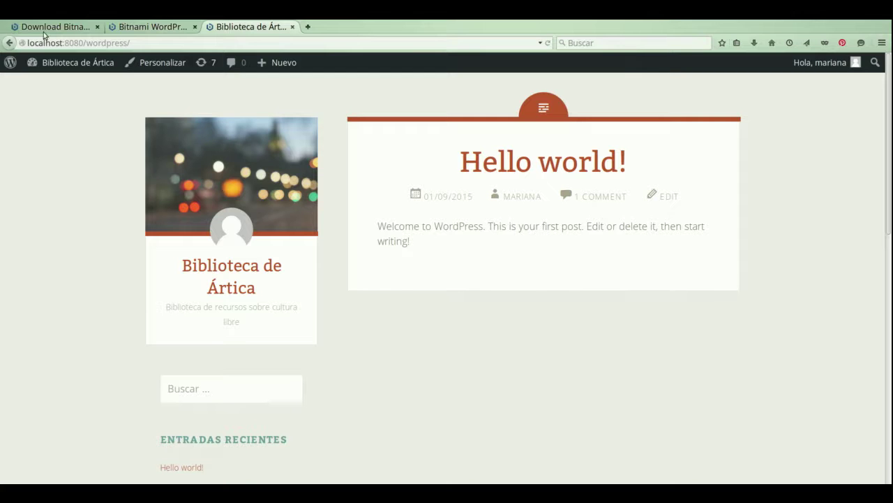
pyautogui.click(9, 42)
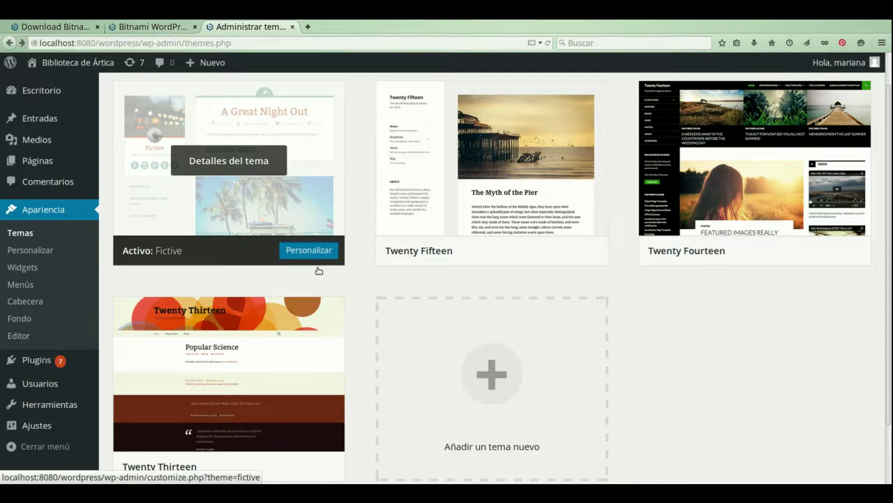
# Step: Open the Fictive theme for customization and examine its site identity and color settings
pyautogui.click(317, 268)
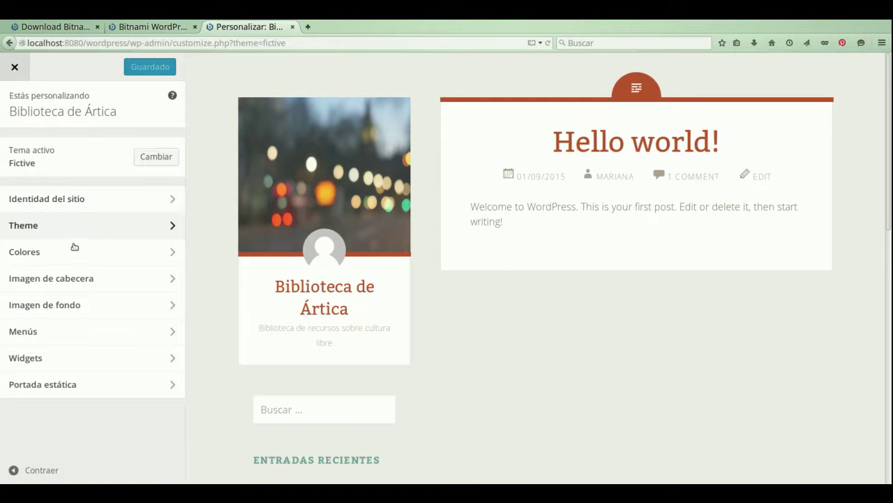
pyautogui.click(123, 208)
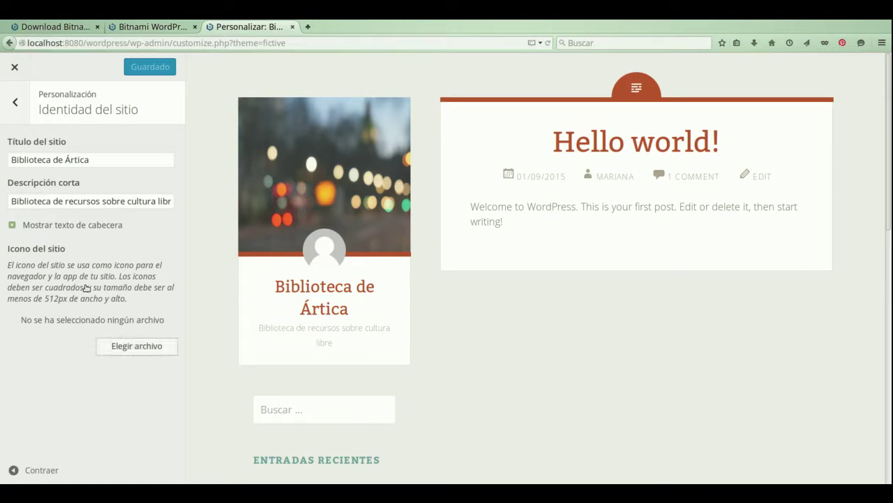
pyautogui.click(15, 120)
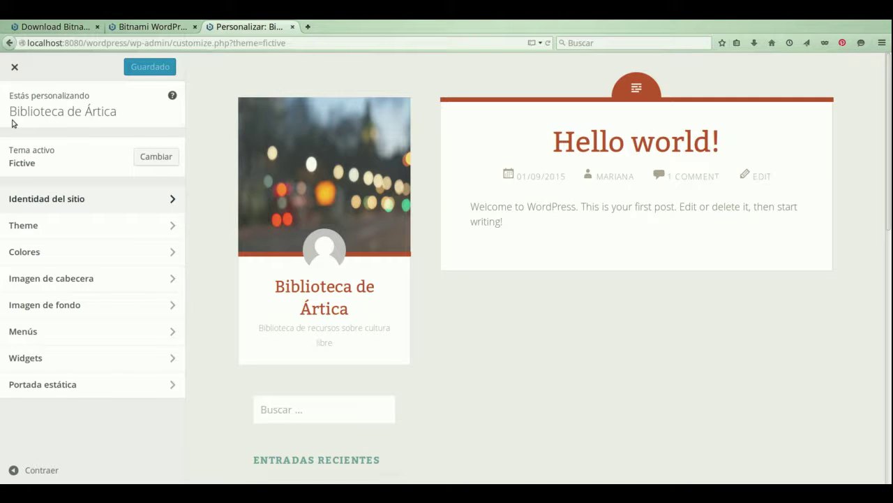
pyautogui.click(72, 264)
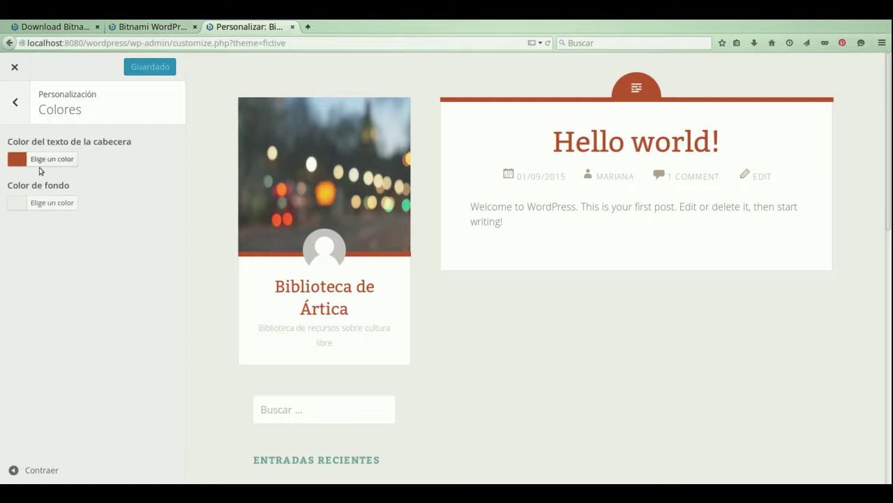
pyautogui.click(15, 111)
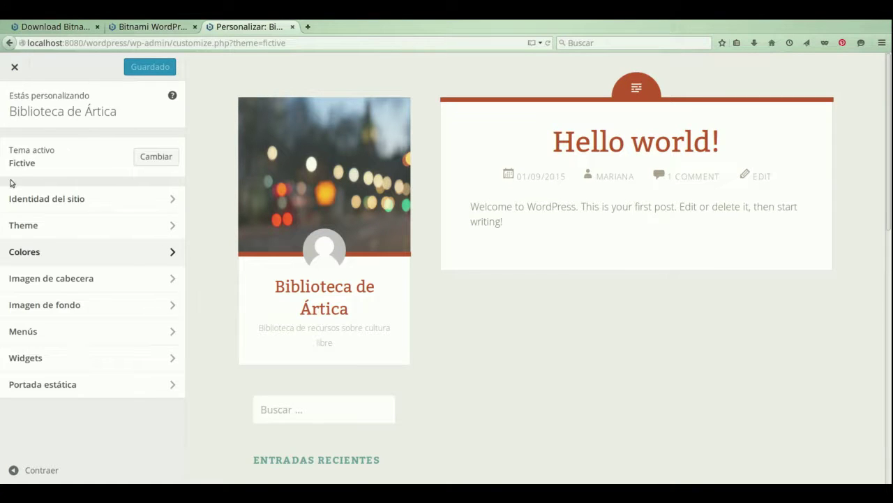
# Step: Examine the customizer's header image and background image settings, then open the menu settings
pyautogui.click(58, 302)
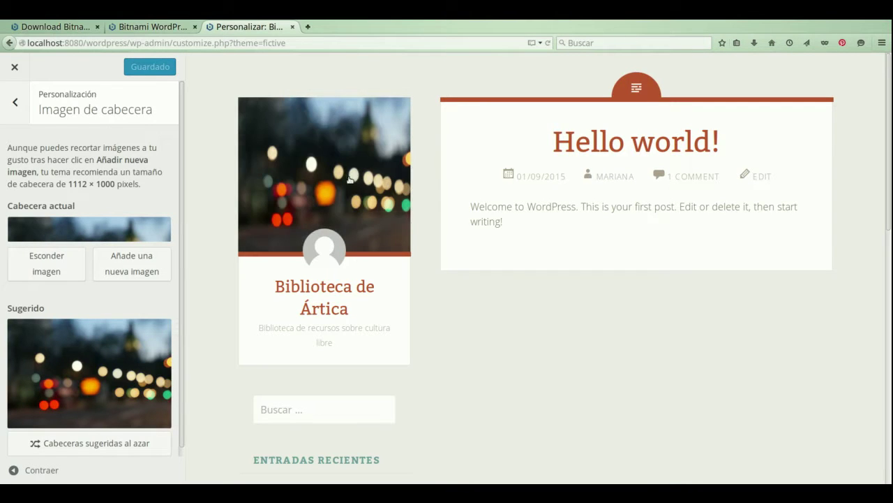
pyautogui.click(17, 116)
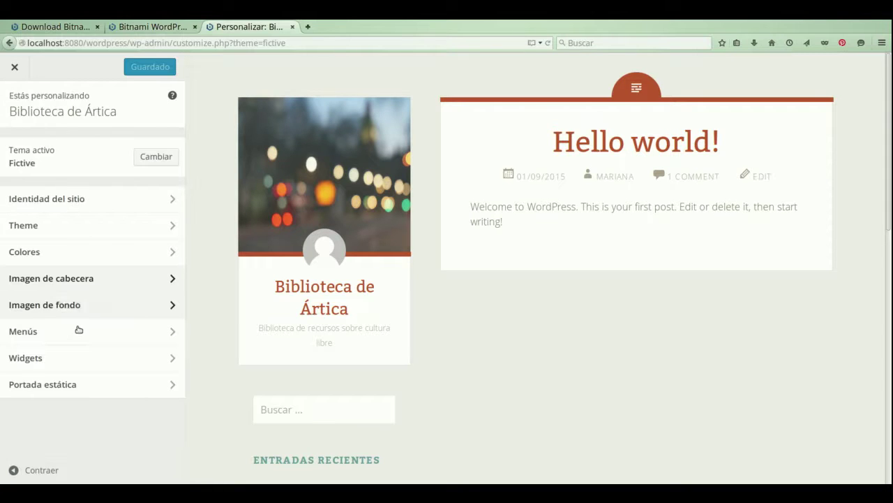
pyautogui.click(77, 305)
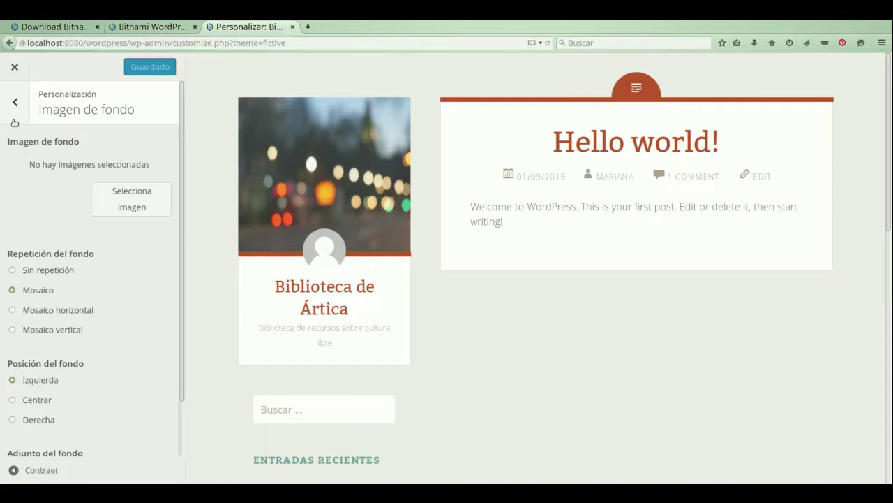
pyautogui.click(14, 122)
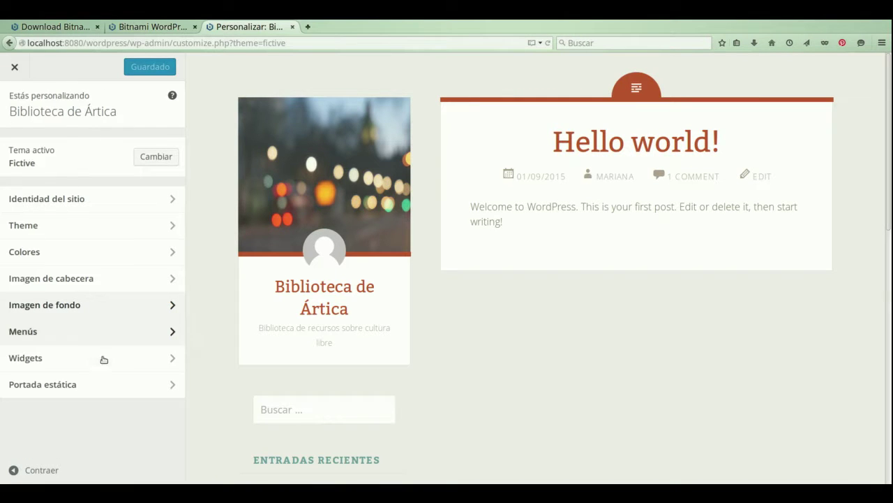
pyautogui.click(85, 342)
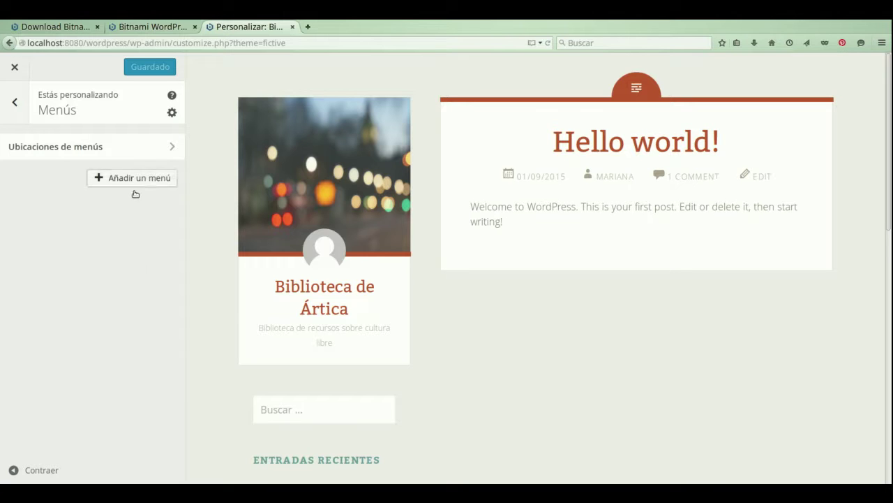
# Step: Open the static front page settings, try a static page as the front page and check the Portada and Página de entradas choices
pyautogui.click(6, 104)
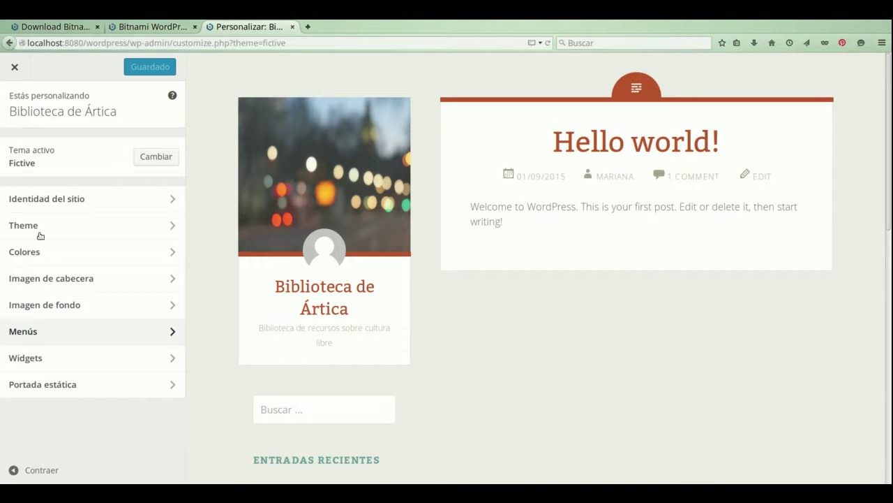
pyautogui.click(37, 395)
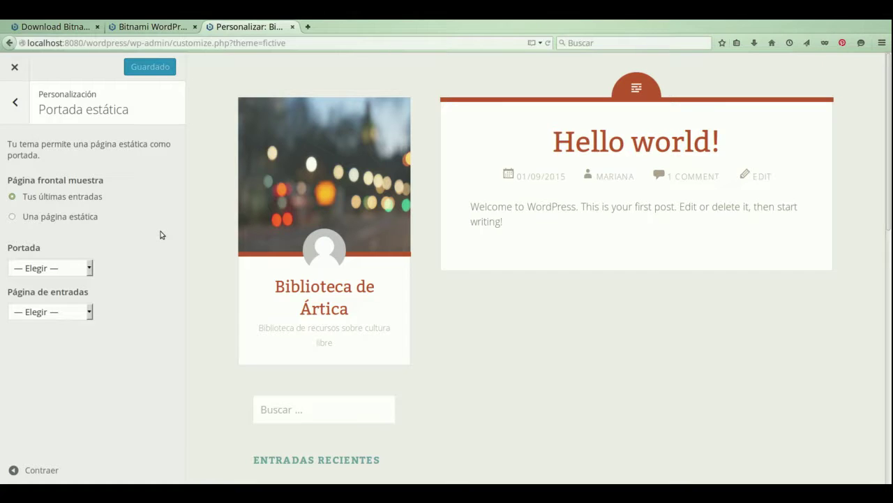
pyautogui.click(53, 239)
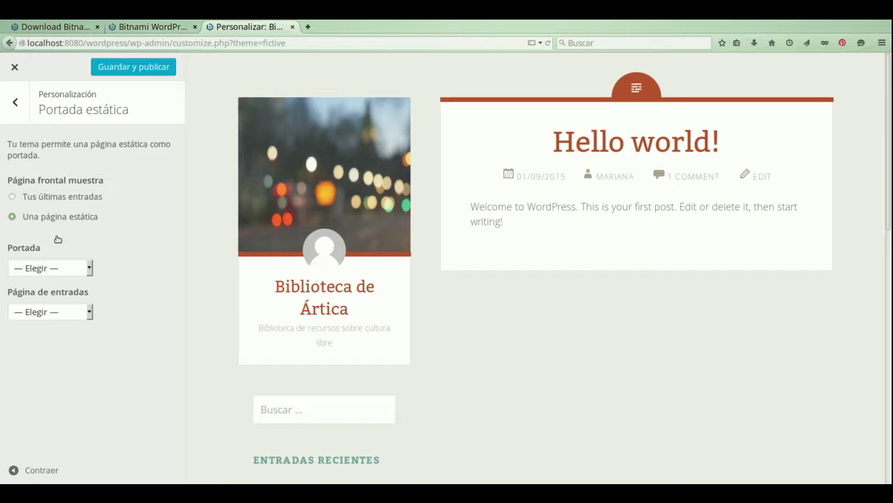
pyautogui.click(81, 266)
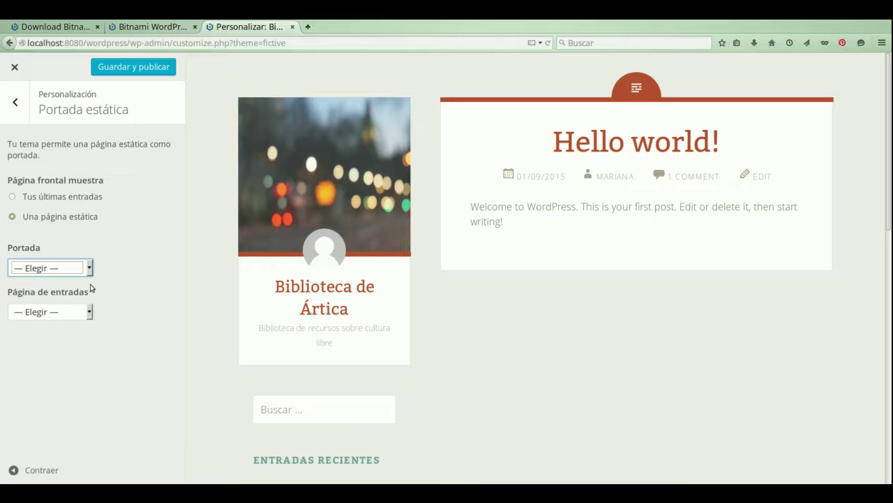
pyautogui.press('Tab')
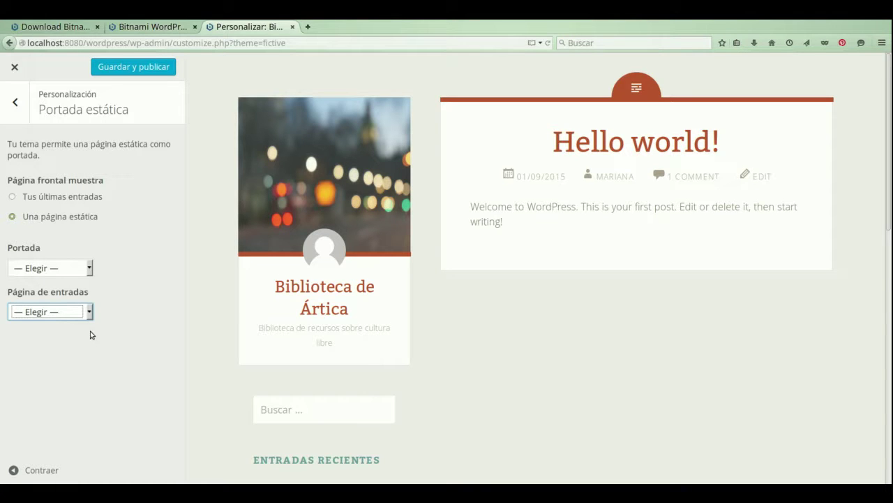
# Step: Set the front page to show the latest posts, save and publish the setting, and close the customizer
pyautogui.click(79, 196)
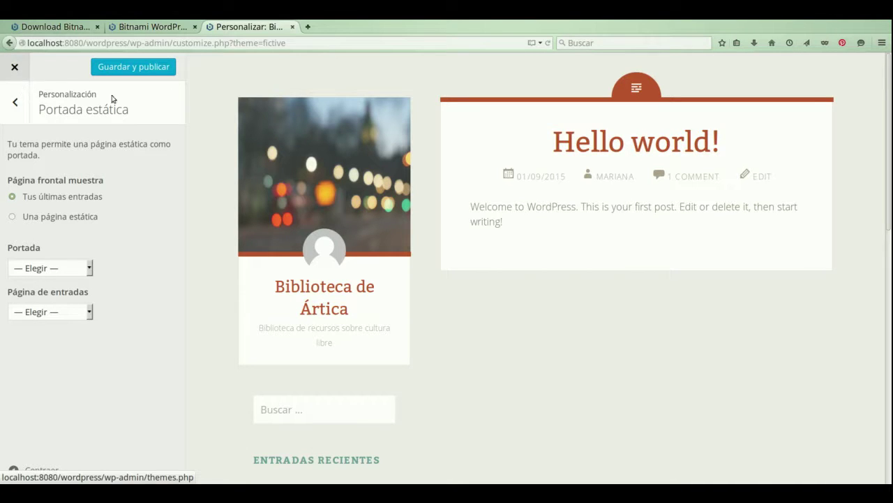
pyautogui.click(143, 76)
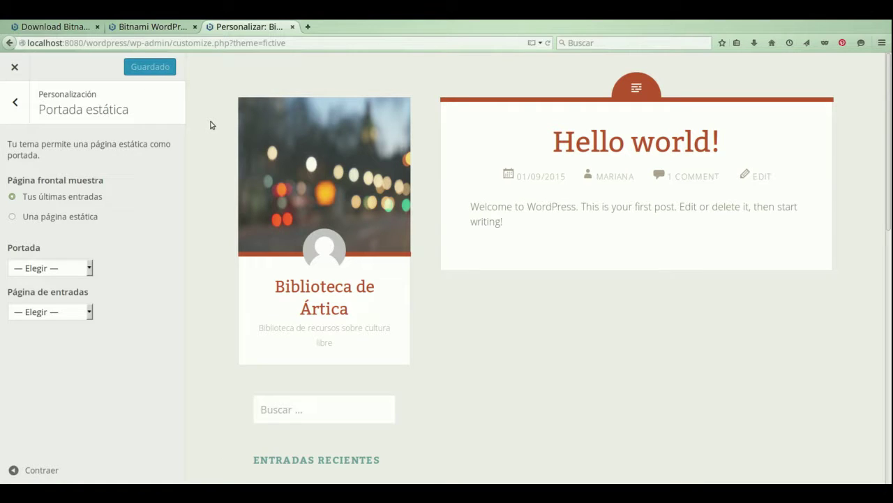
pyautogui.click(15, 67)
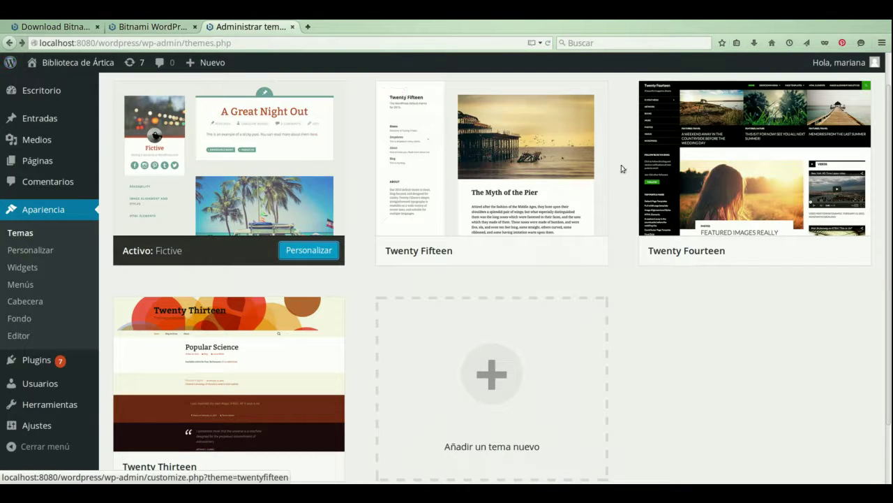
# Step: Look over the installed themes, then open the widgets page and examine the sidebar's Buscar and Entradas recientes widget settings
pyautogui.scroll(1, 708, 363)
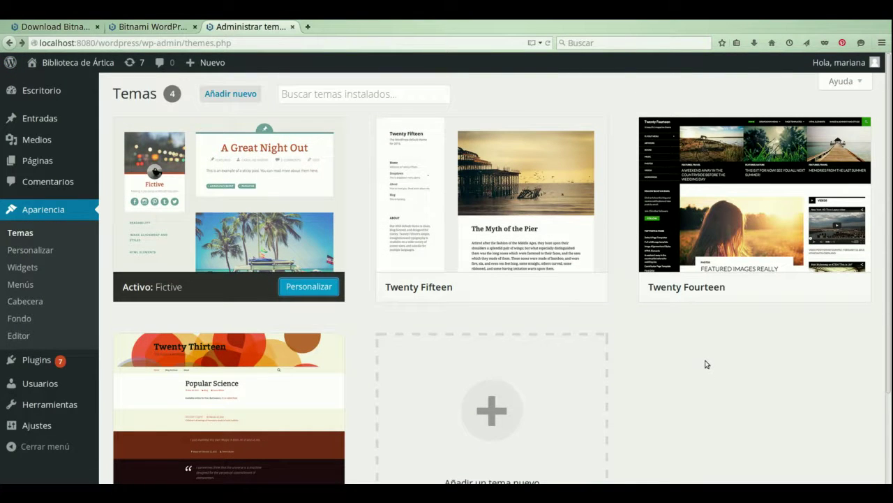
pyautogui.scroll(-2, 705, 363)
pyautogui.scroll(2, 705, 363)
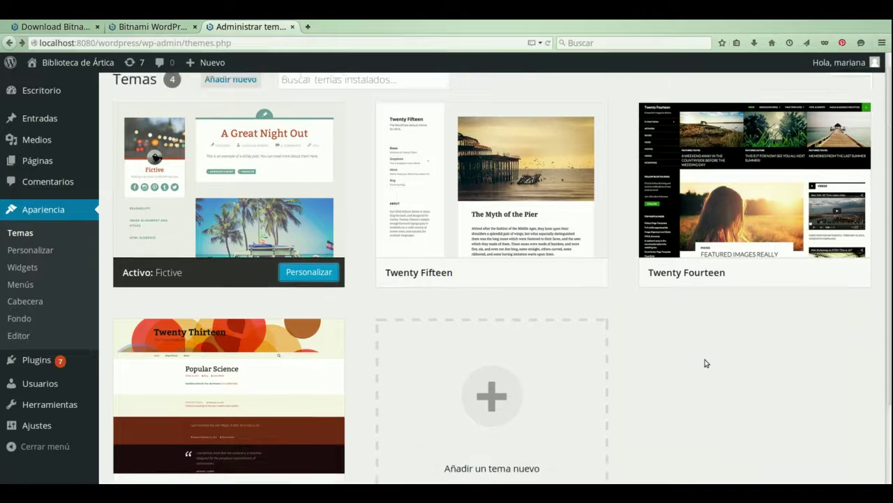
pyautogui.click(21, 268)
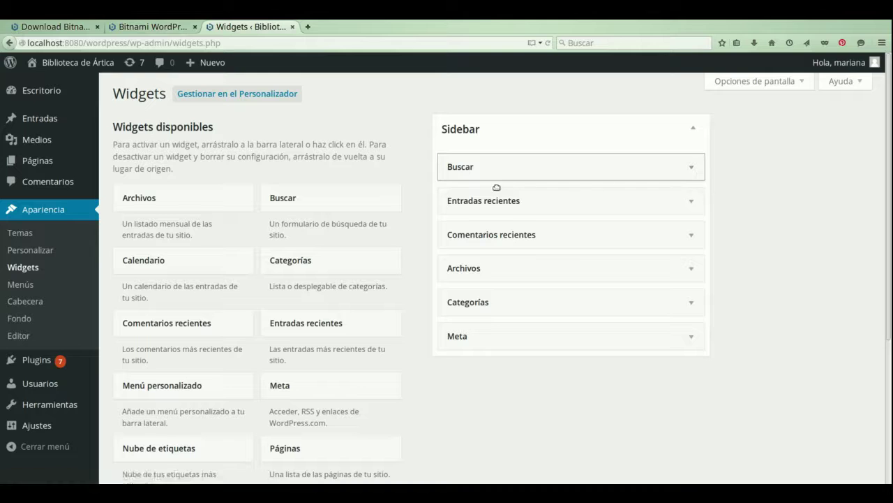
pyautogui.click(695, 183)
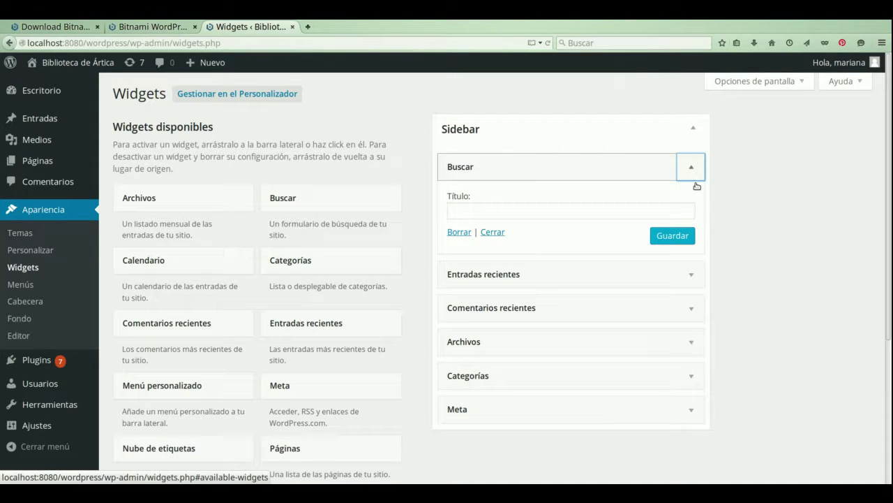
pyautogui.click(693, 169)
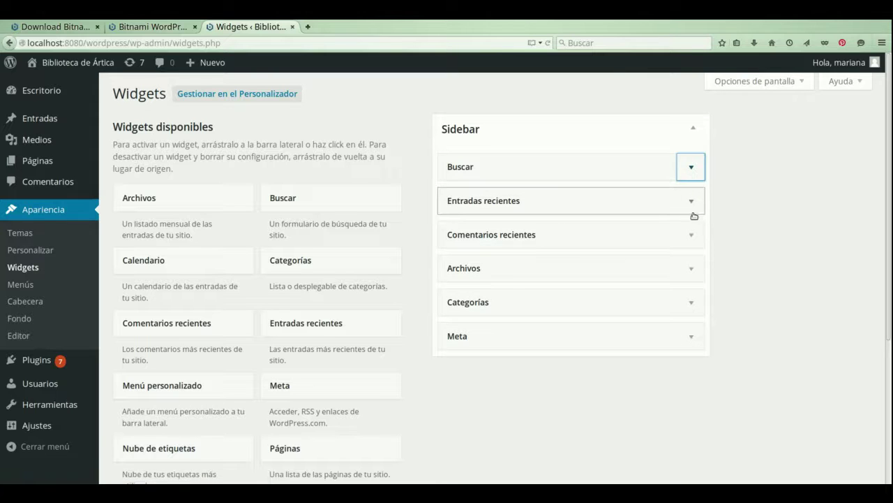
pyautogui.click(692, 213)
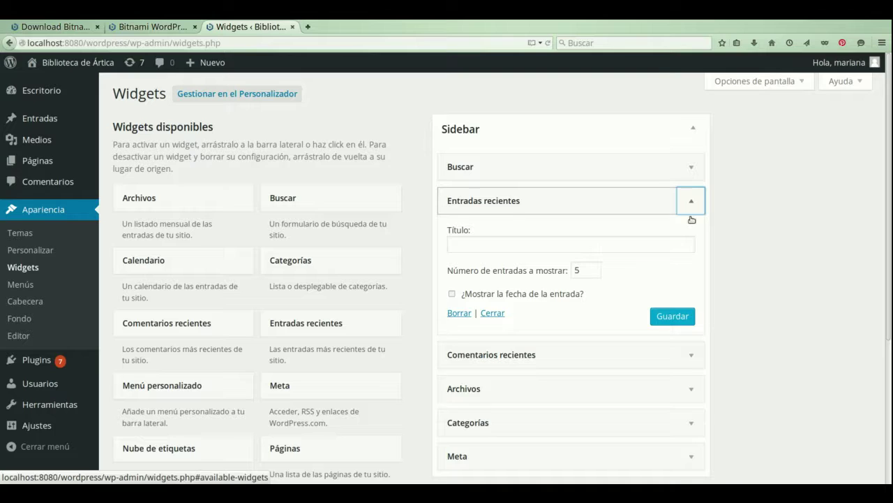
pyautogui.click(691, 216)
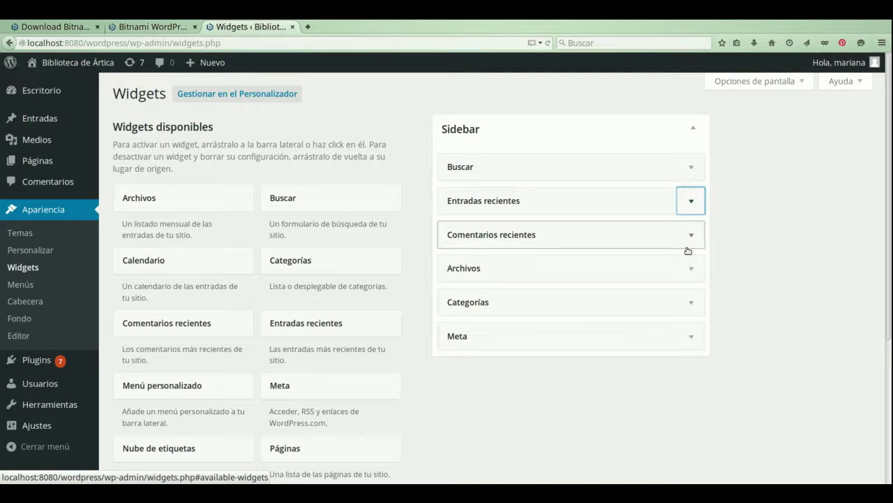
# Step: Remove the Comentarios recientes, Archivos and Meta widgets from the sidebar
pyautogui.click(688, 244)
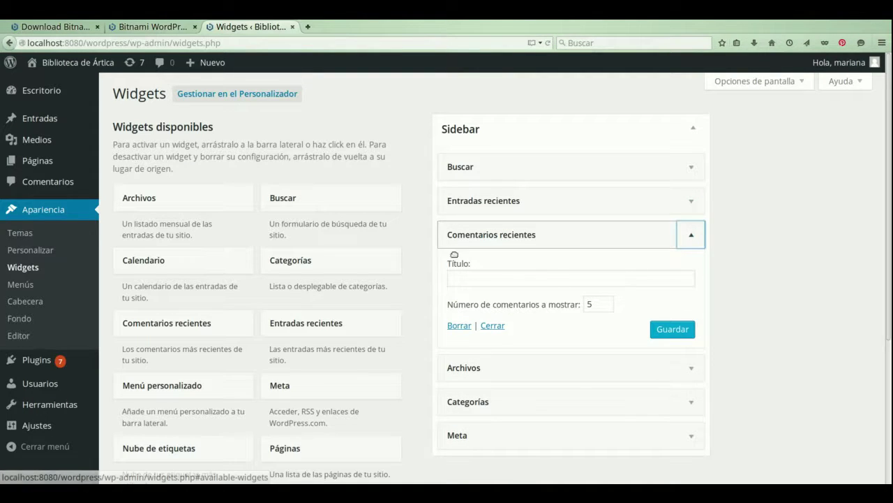
pyautogui.click(458, 342)
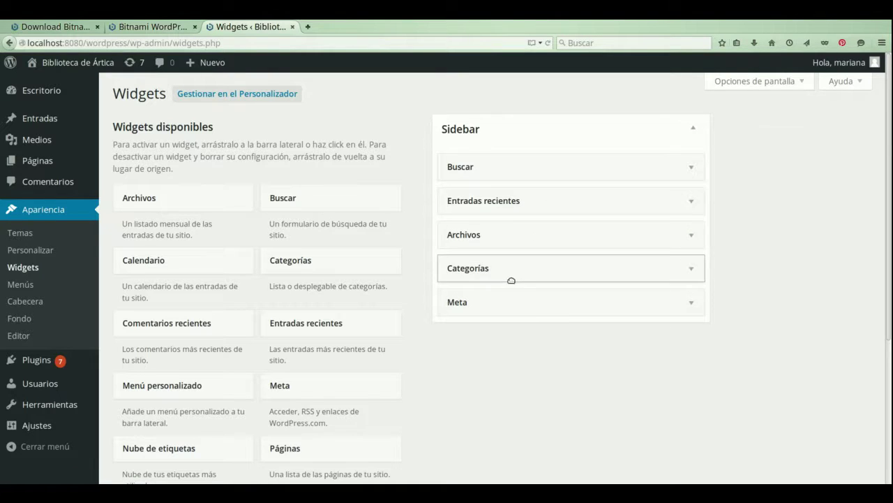
pyautogui.click(690, 253)
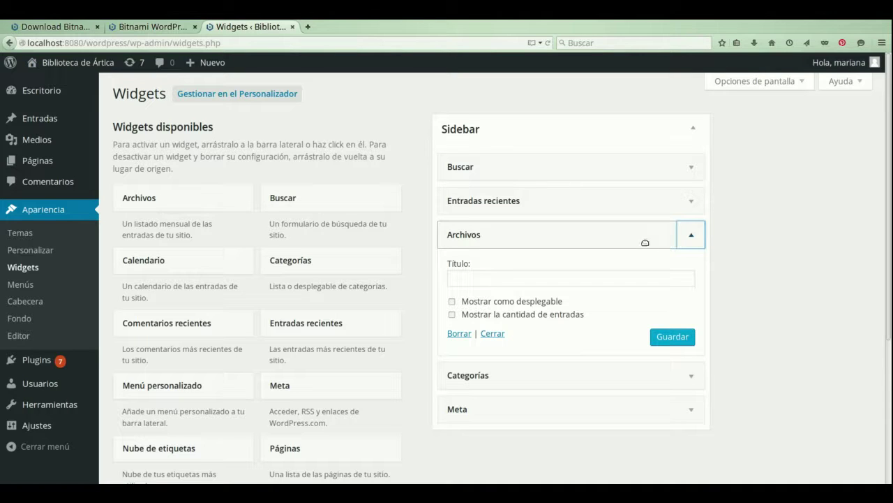
pyautogui.click(460, 348)
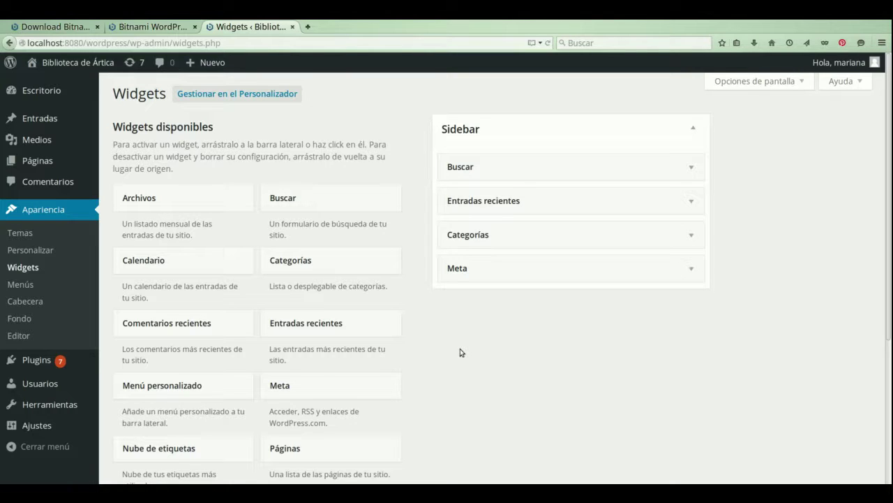
pyautogui.click(691, 286)
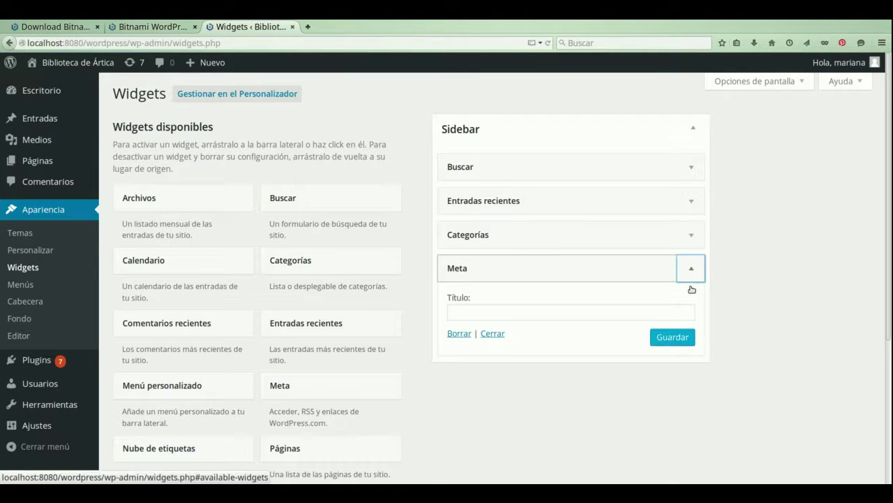
pyautogui.click(457, 353)
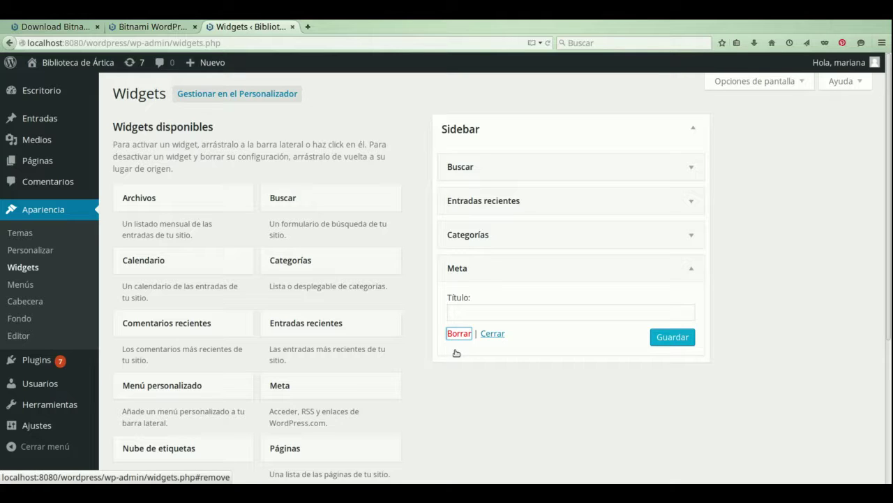
pyautogui.click(455, 350)
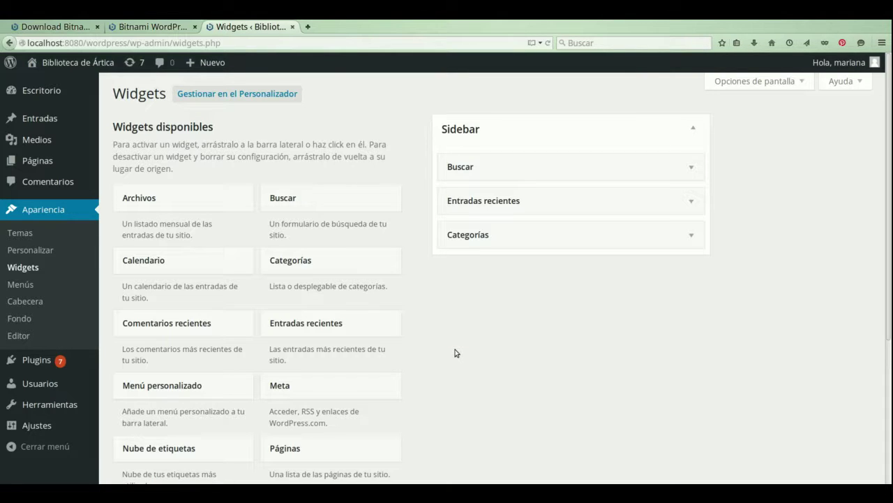
# Step: Add the Nube de etiquetas widget to the sidebar below Categorías and save it with the Etiquetas taxonomy
pyautogui.scroll(-1, 455, 353)
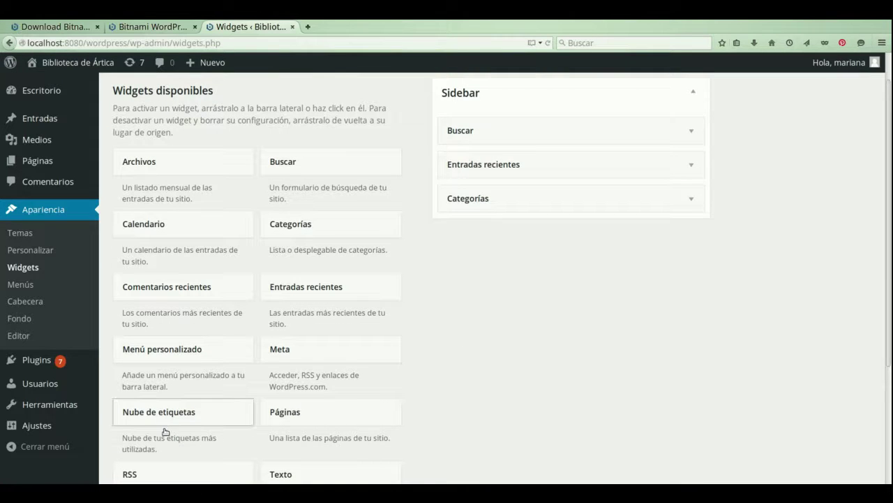
pyautogui.moveTo(168, 428); pyautogui.dragTo(496, 248)
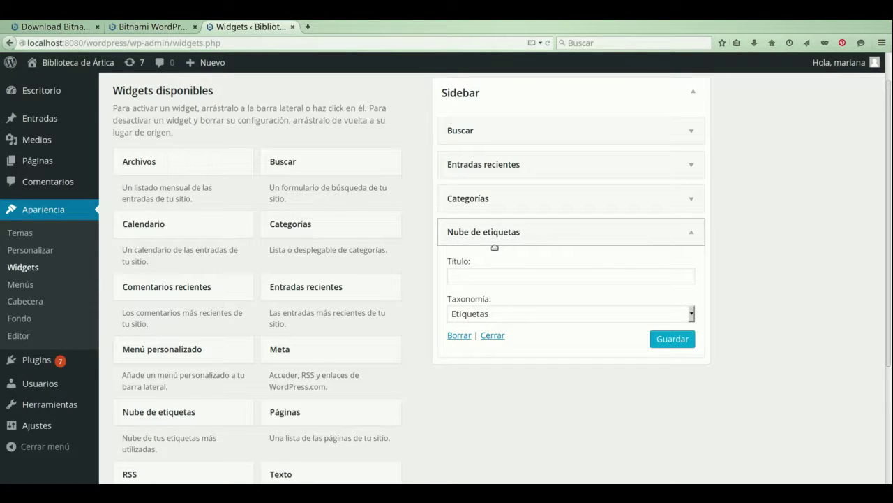
pyautogui.click(670, 358)
# Step: Look through the available widgets and add a Texto widget to the sidebar below Nube de etiquetas
pyautogui.scroll(-2, 455, 371)
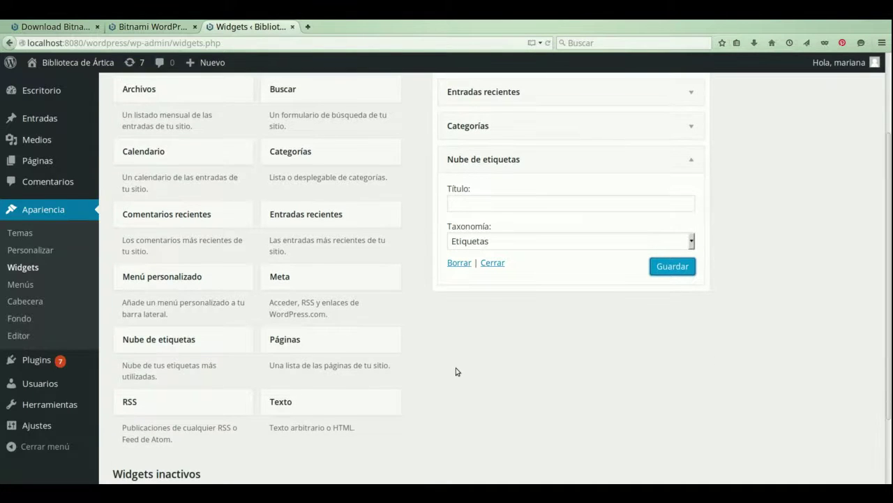
pyautogui.scroll(-2, 458, 371)
pyautogui.scroll(2, 458, 372)
pyautogui.scroll(1, 455, 371)
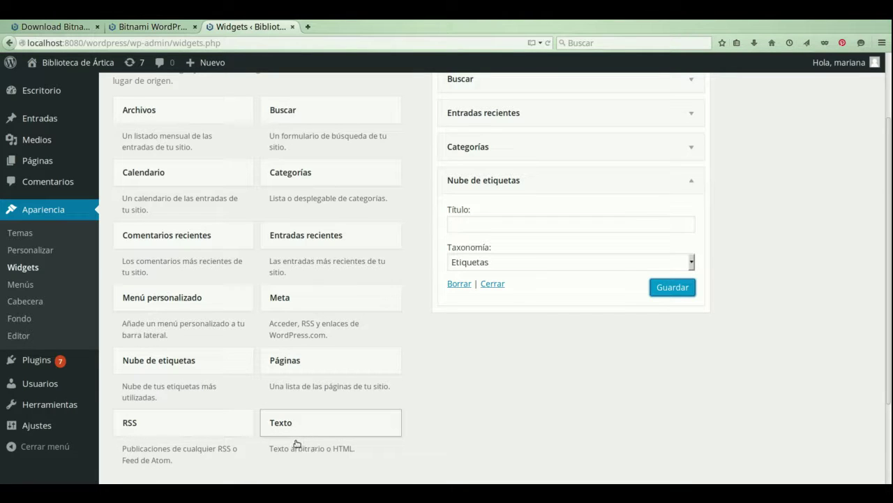
pyautogui.moveTo(298, 443); pyautogui.dragTo(488, 338)
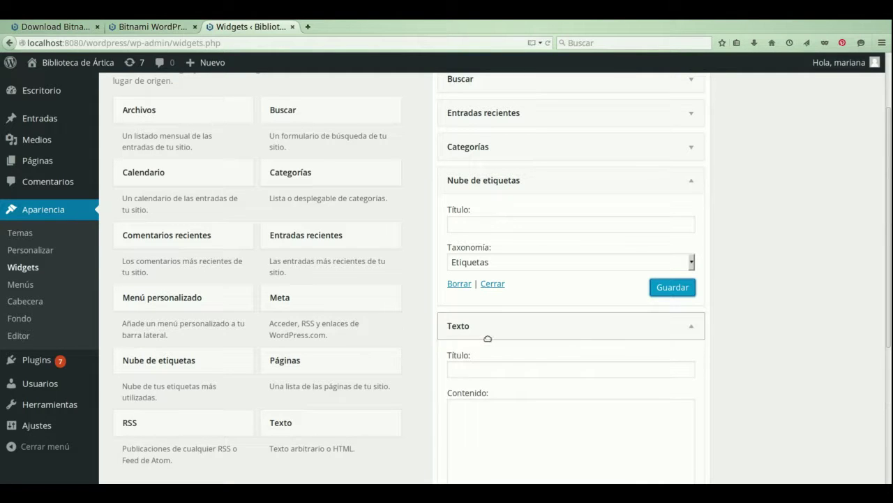
# Step: Title the text widget "Este es un widget de texto", enter the content "Acá podemos poner cualquier texto" and save it
pyautogui.scroll(-1, 540, 397)
pyautogui.scroll(-5, 539, 397)
pyautogui.click(467, 158)
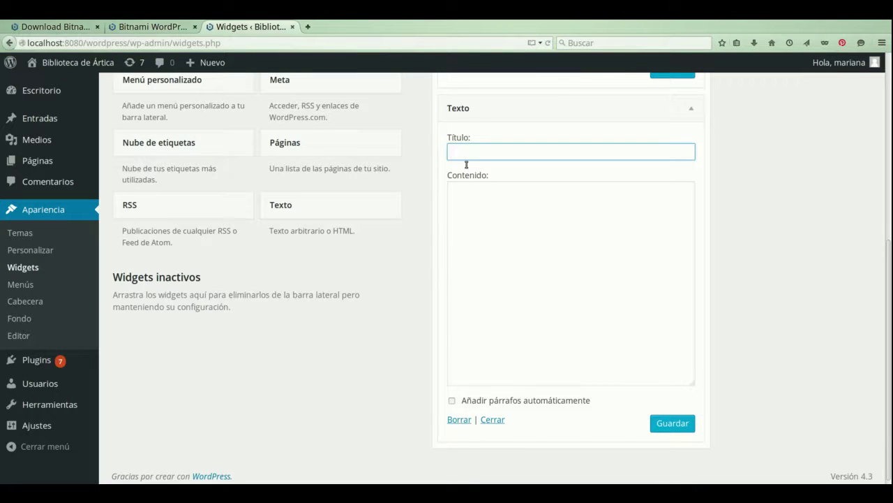
pyautogui.write('Este es un widget de texto')
pyautogui.click(495, 232)
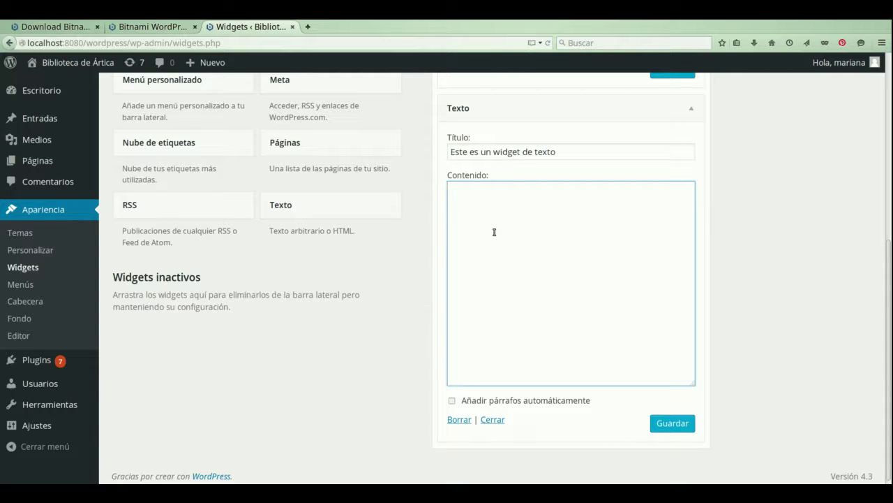
pyautogui.write('Acá podemos poner cualquie')
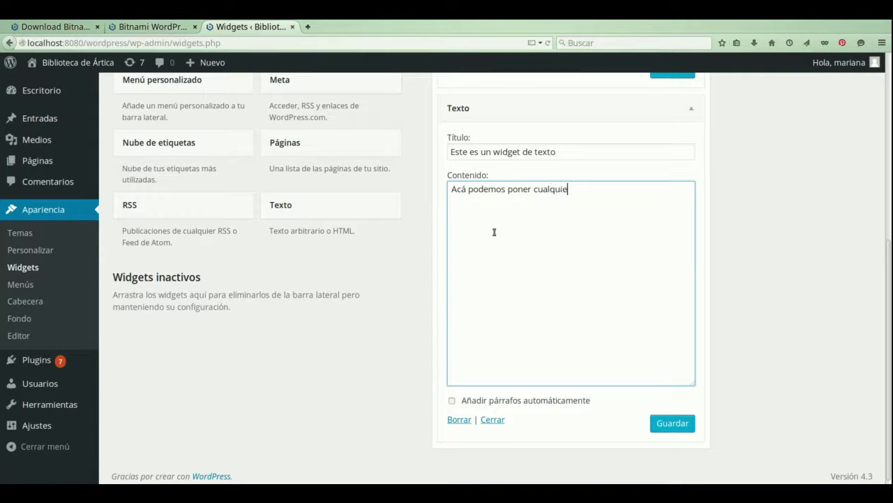
pyautogui.write('r texto')
pyautogui.click(660, 426)
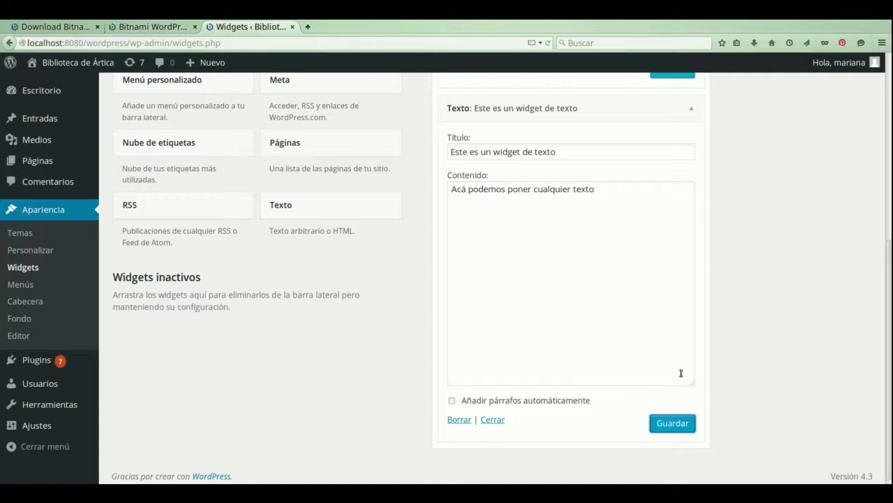
# Step: Visit the public site and examine the sidebar widgets down to the new text widget
pyautogui.scroll(5, 707, 379)
pyautogui.moveTo(63, 65)
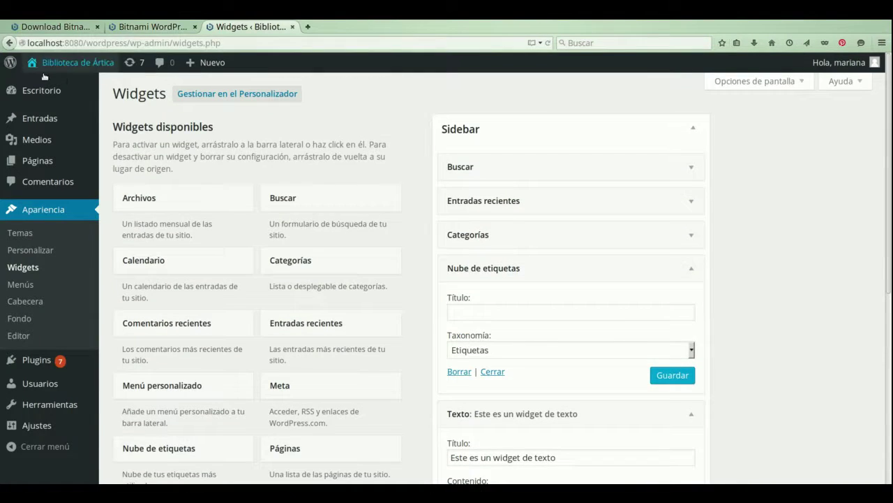
pyautogui.click(55, 84)
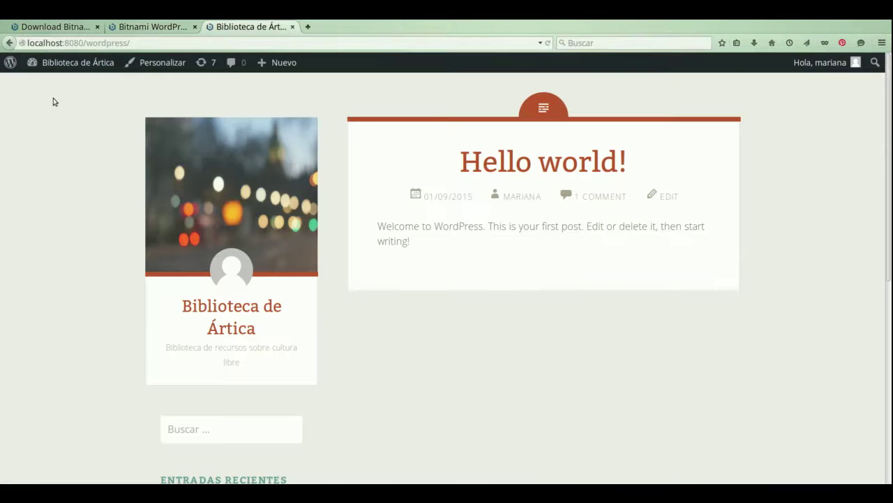
pyautogui.scroll(-3, 98, 258)
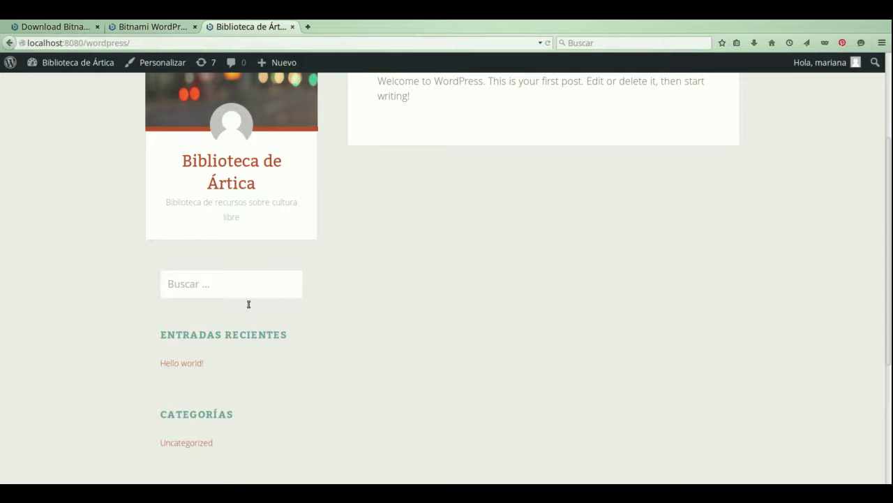
pyautogui.scroll(-4, 250, 304)
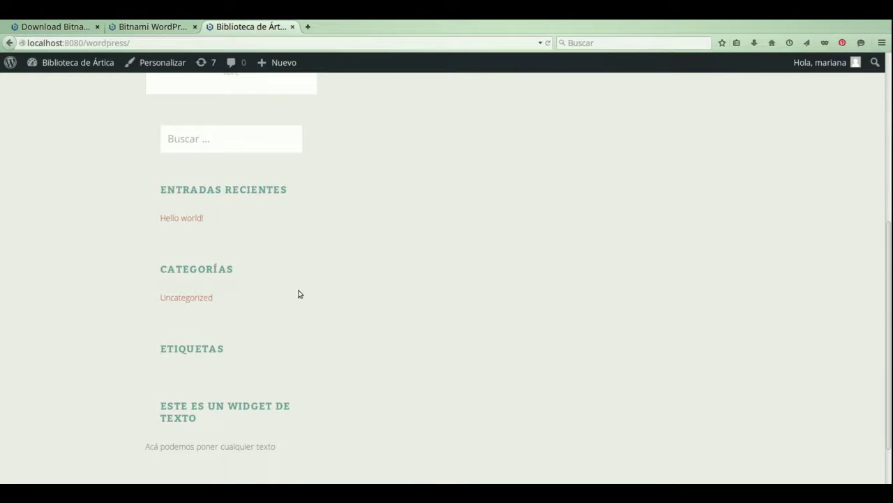
# Step: Check the text widget's title and content at the end of the public site's sidebar
pyautogui.scroll(6, 451, 317)
pyautogui.scroll(-8, 421, 315)
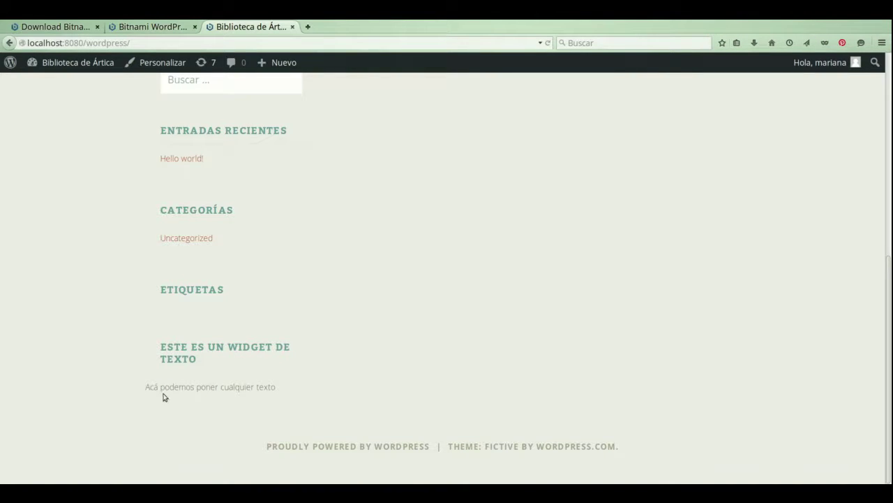
pyautogui.moveTo(147, 407); pyautogui.dragTo(275, 405)
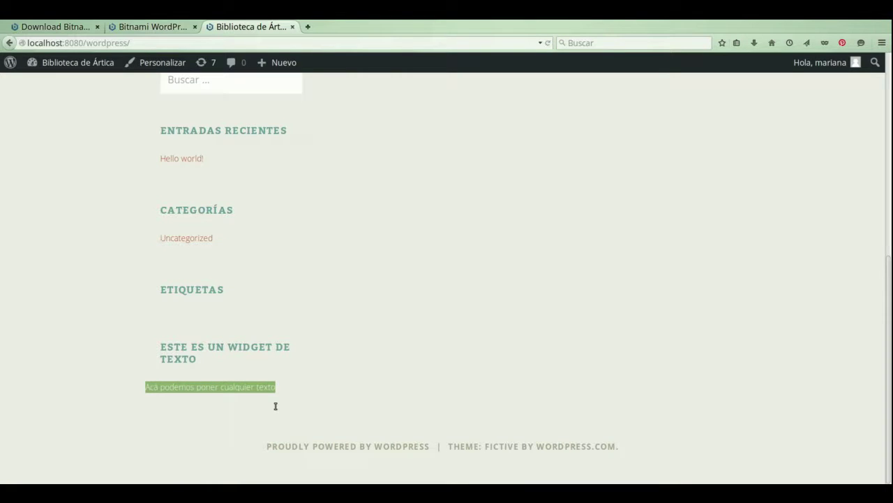
pyautogui.click(275, 406)
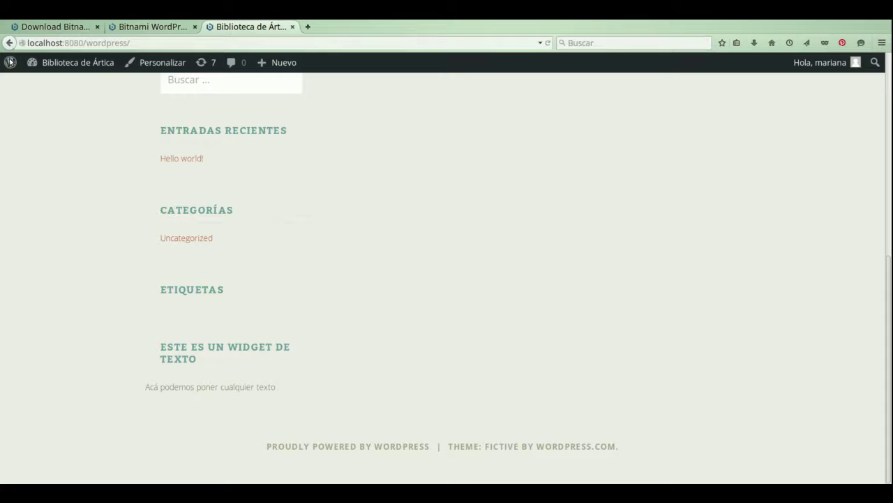
# Step: Return to the site's administration, open the installed plugins list and activate Jetpack por WordPress.com
pyautogui.moveTo(70, 62)
pyautogui.click(45, 101)
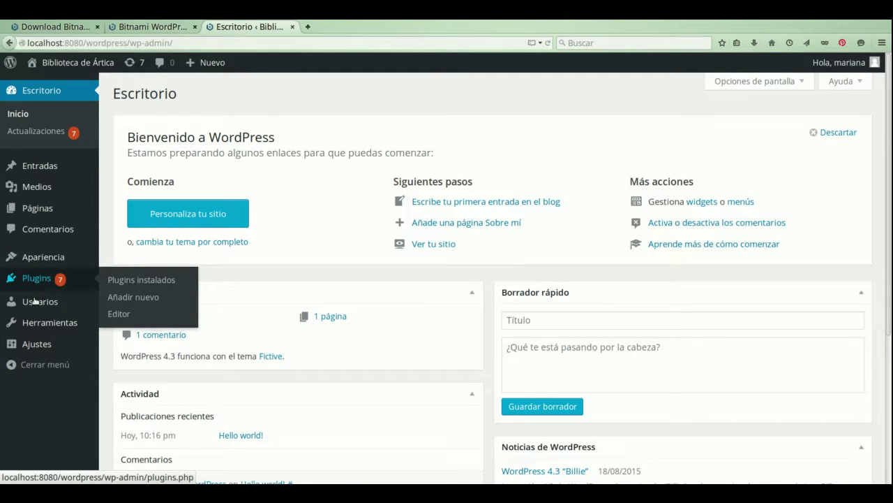
pyautogui.click(34, 300)
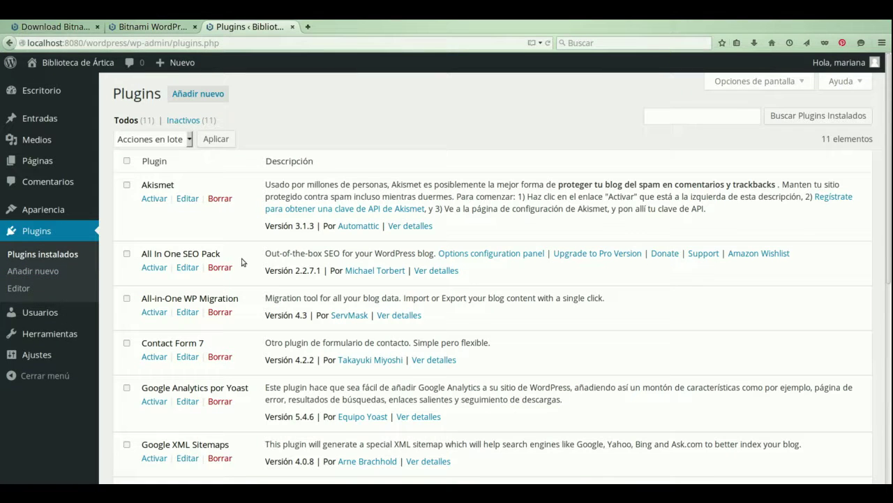
pyautogui.scroll(-2, 694, 260)
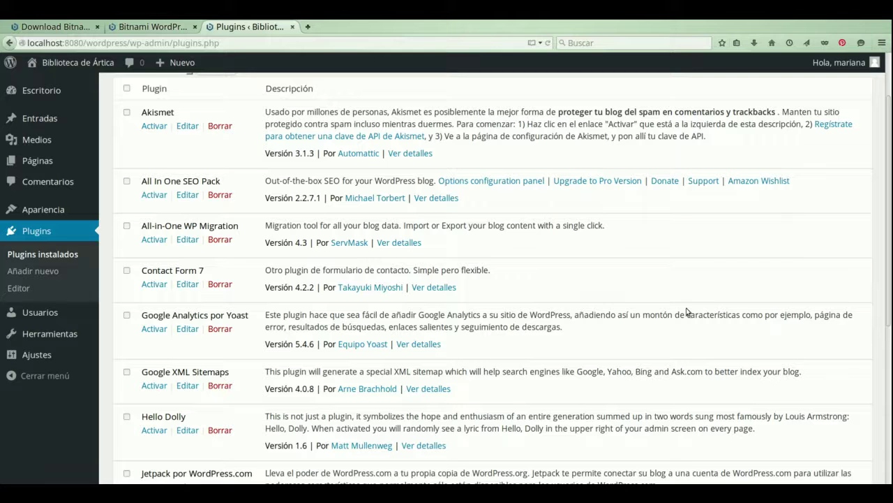
pyautogui.scroll(-1, 686, 311)
pyautogui.scroll(-5, 687, 312)
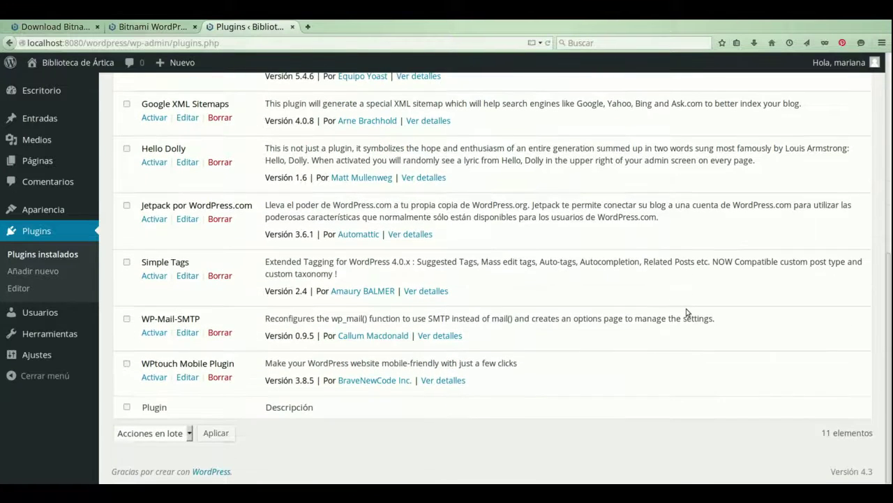
pyautogui.click(154, 219)
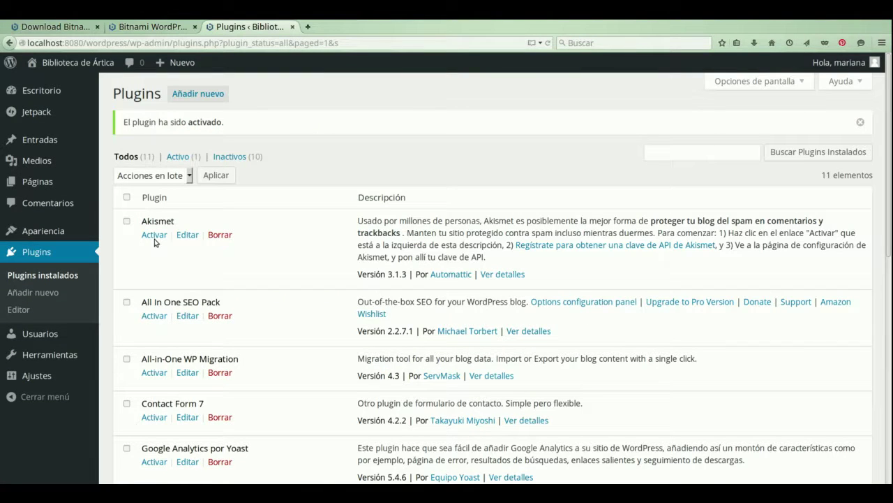
# Step: Check the Jetpack entry among the installed plugins and activate the Akismet plugin
pyautogui.scroll(-4, 263, 314)
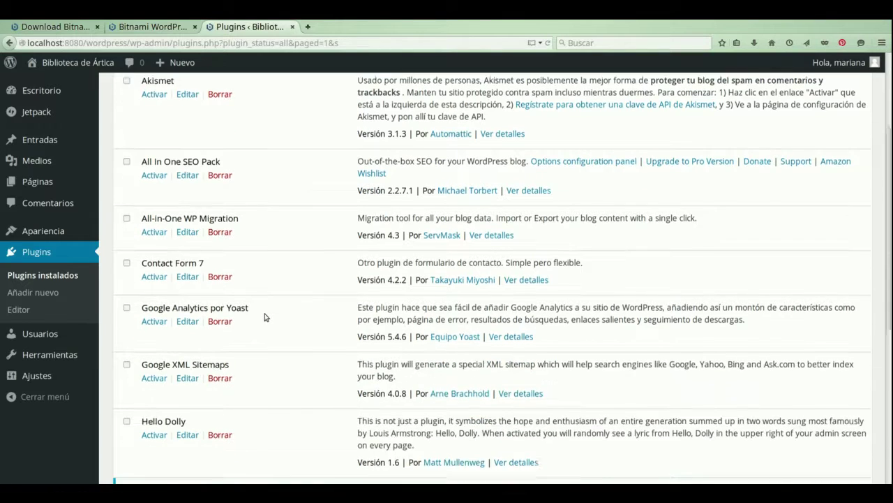
pyautogui.scroll(-5, 264, 316)
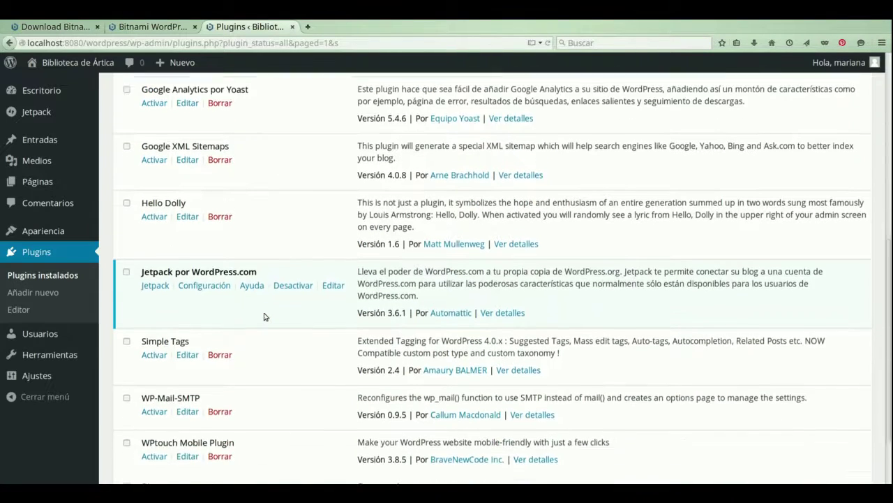
pyautogui.scroll(-2, 264, 316)
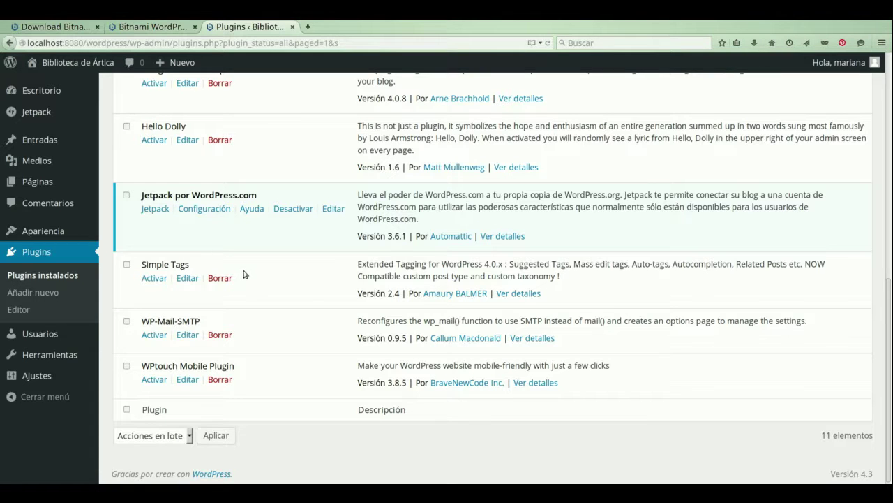
pyautogui.scroll(10, 250, 276)
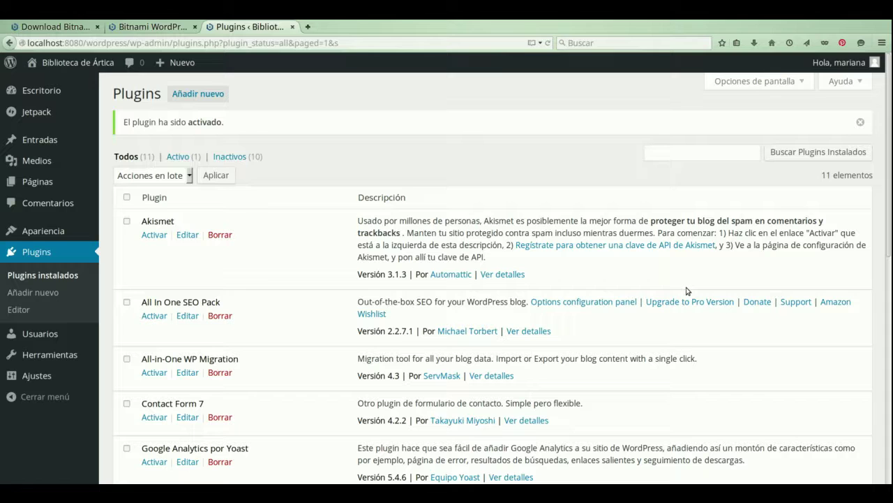
pyautogui.click(152, 234)
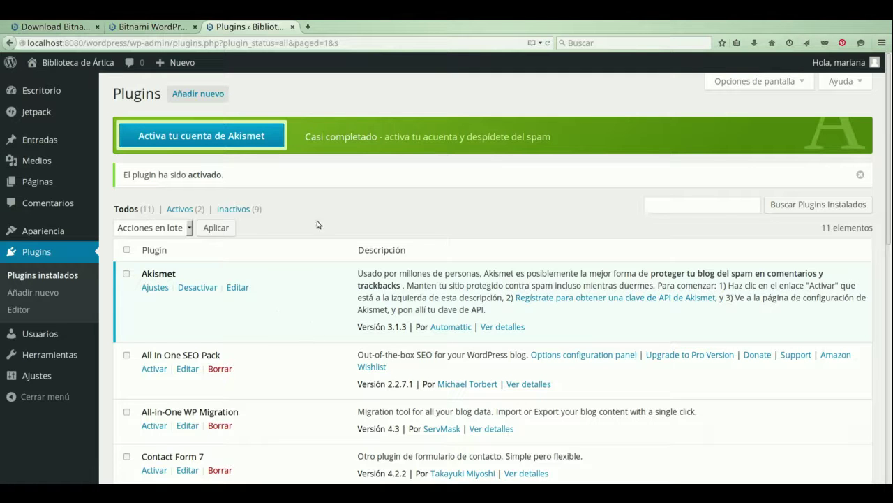
# Step: Look through the installed plugins and activate WP-Mail-SMTP
pyautogui.scroll(-3, 307, 323)
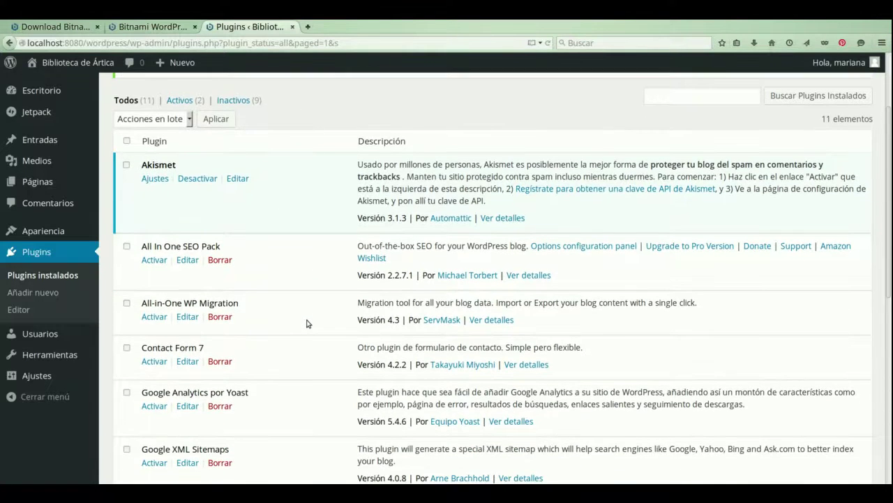
pyautogui.scroll(-2, 307, 323)
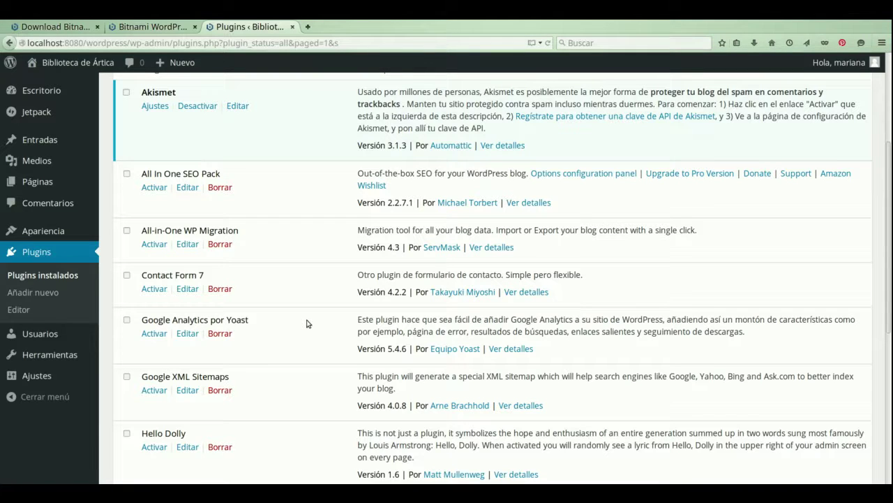
pyautogui.scroll(-8, 307, 323)
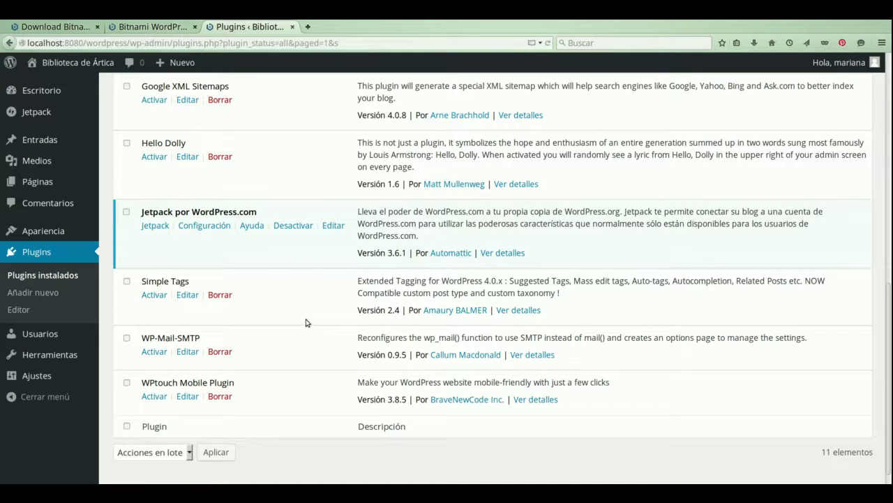
pyautogui.scroll(10, 306, 324)
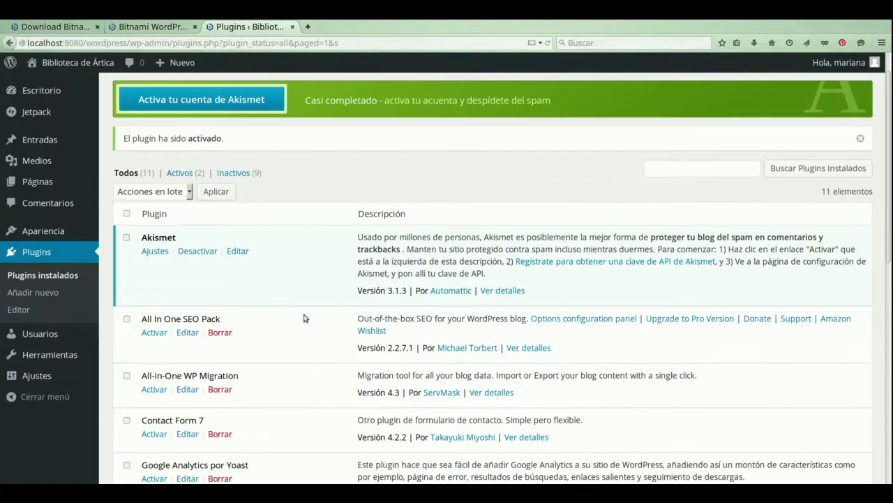
pyautogui.scroll(-3, 311, 299)
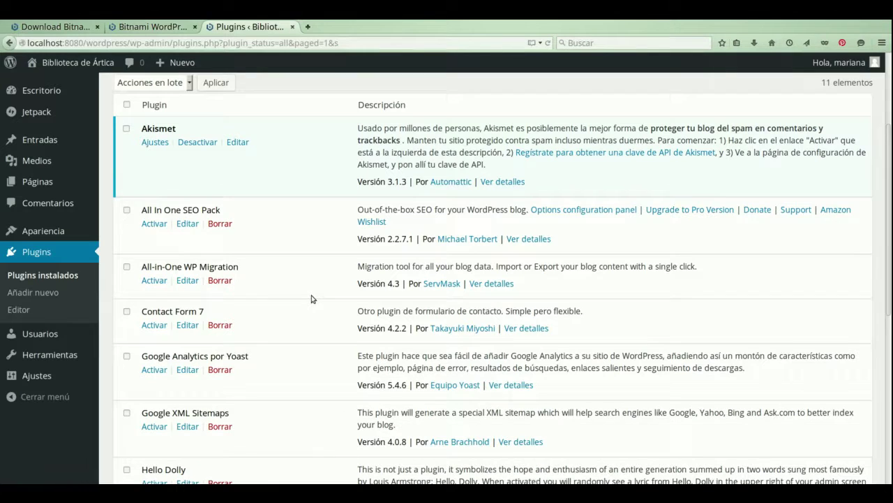
pyautogui.scroll(-3, 312, 300)
pyautogui.scroll(-6, 314, 301)
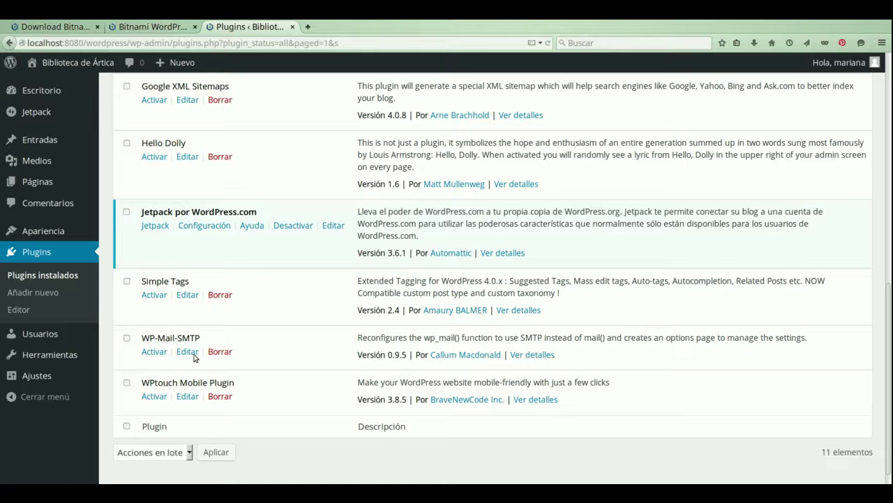
pyautogui.click(154, 352)
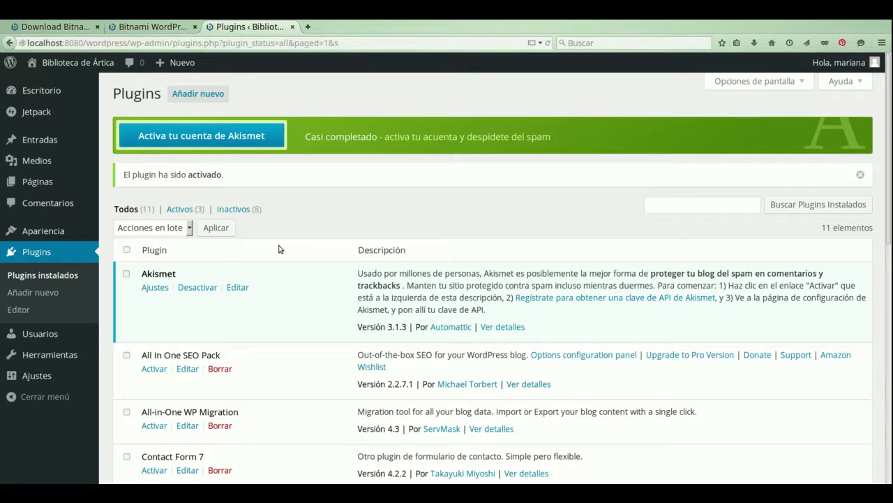
# Step: Delete the Hello Dolly plugin and its files from the installed plugins
pyautogui.scroll(-3, 278, 250)
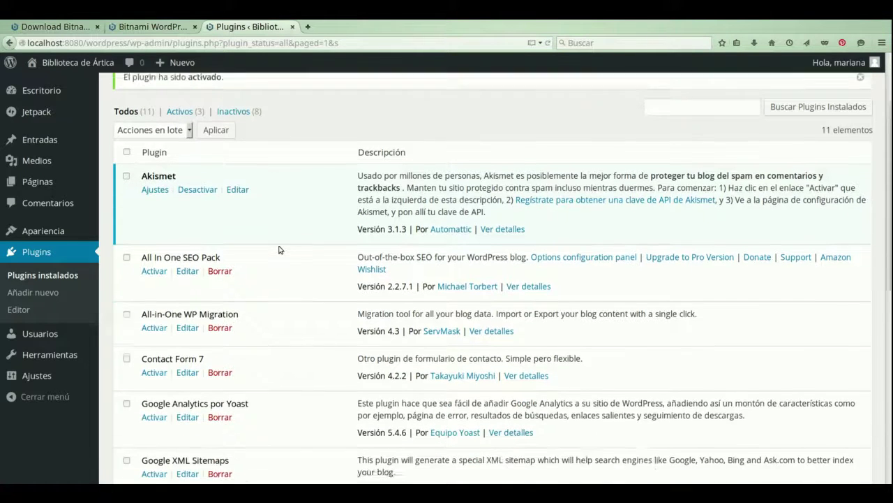
pyautogui.scroll(-2, 278, 249)
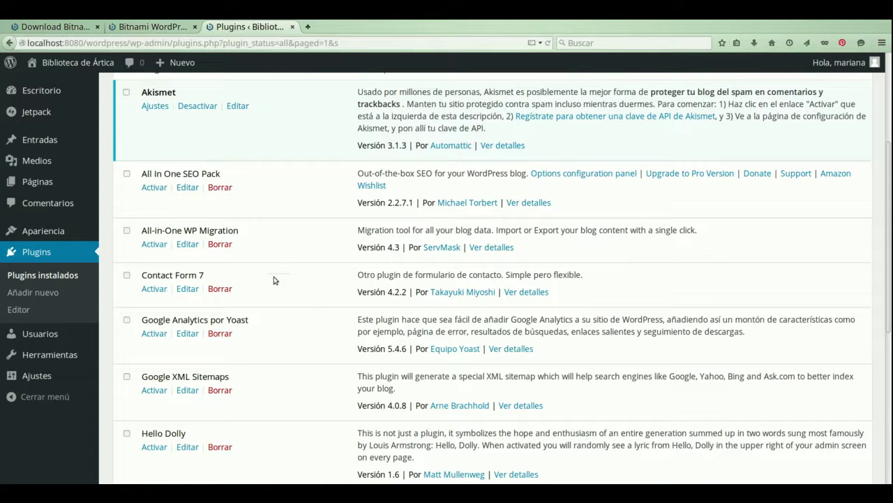
pyautogui.scroll(-1, 301, 328)
pyautogui.scroll(-2, 302, 328)
pyautogui.scroll(-3, 302, 327)
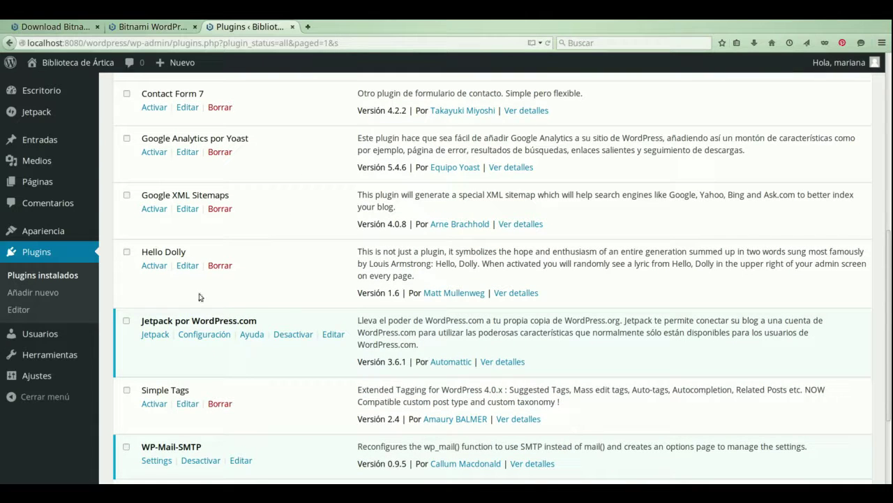
pyautogui.click(219, 268)
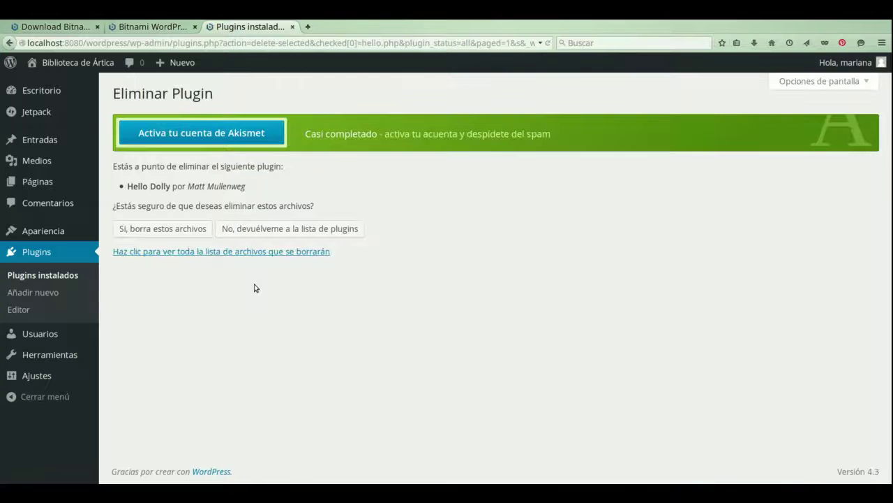
pyautogui.click(159, 231)
pyautogui.click(151, 235)
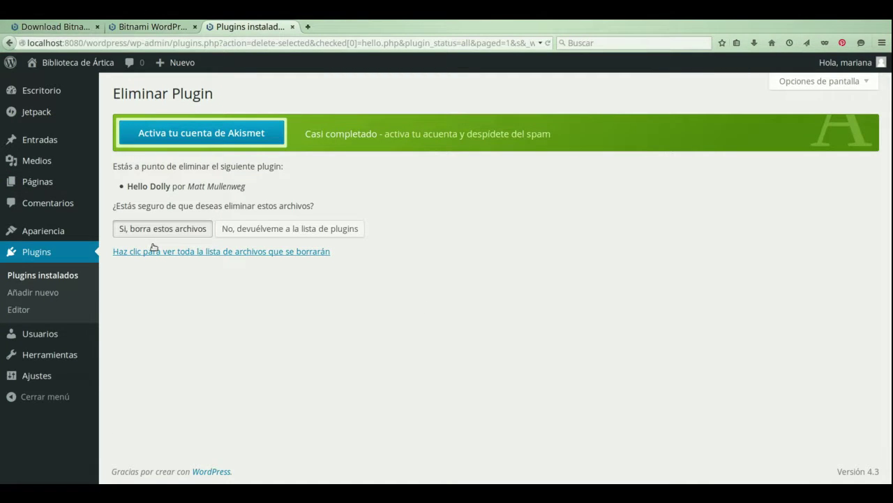
# Step: Review the remaining installed plugins, then find WP Super Cache among the featured new plugins, install it and activate it
pyautogui.scroll(-1, 336, 367)
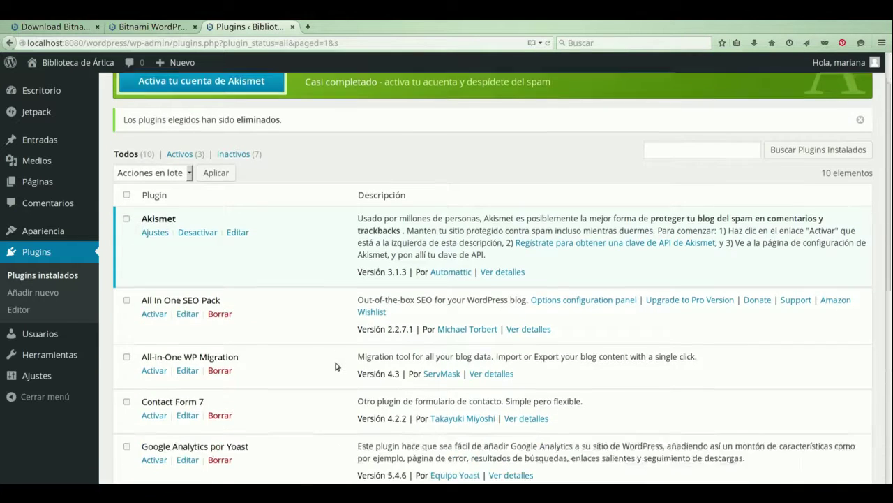
pyautogui.scroll(-7, 335, 367)
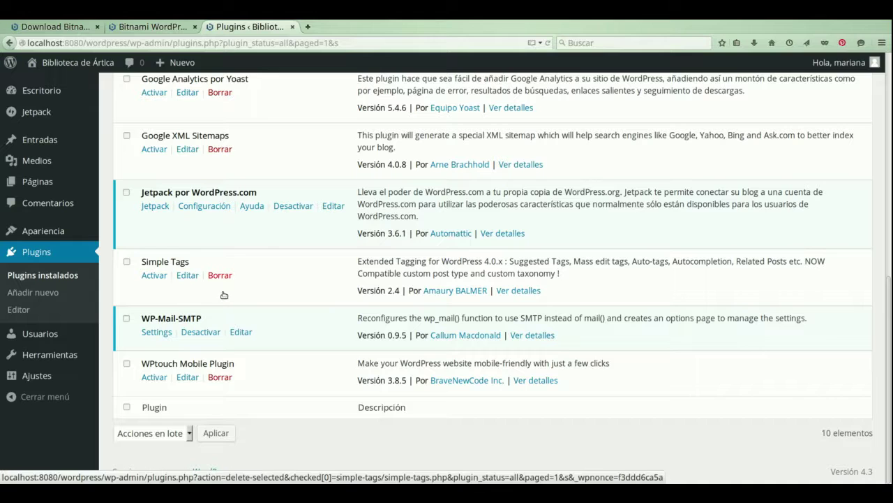
pyautogui.scroll(6, 204, 206)
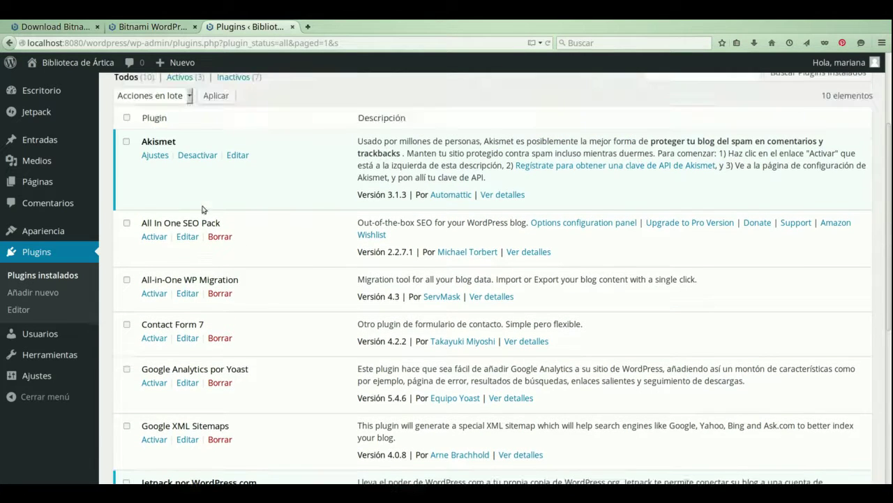
pyautogui.scroll(2, 290, 249)
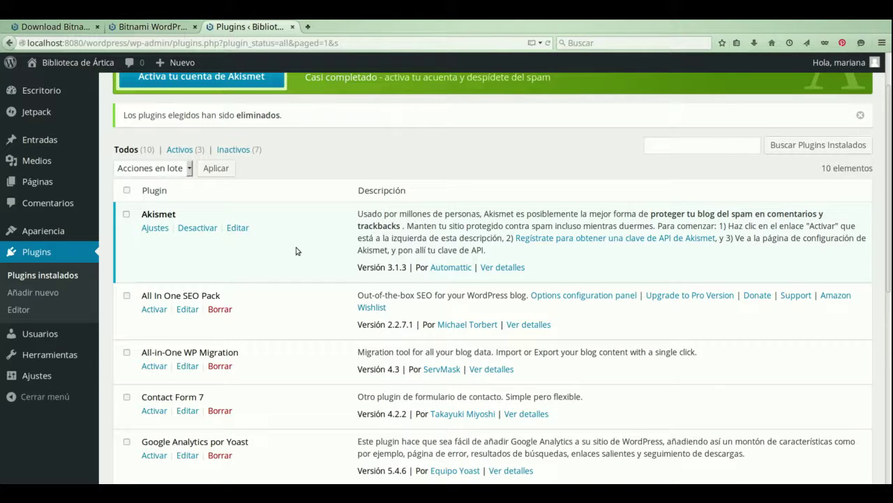
pyautogui.scroll(2, 296, 251)
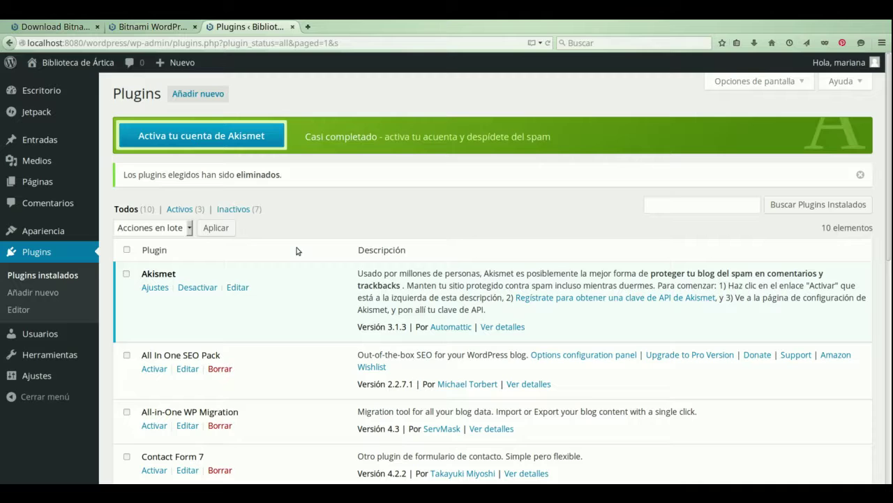
pyautogui.click(196, 110)
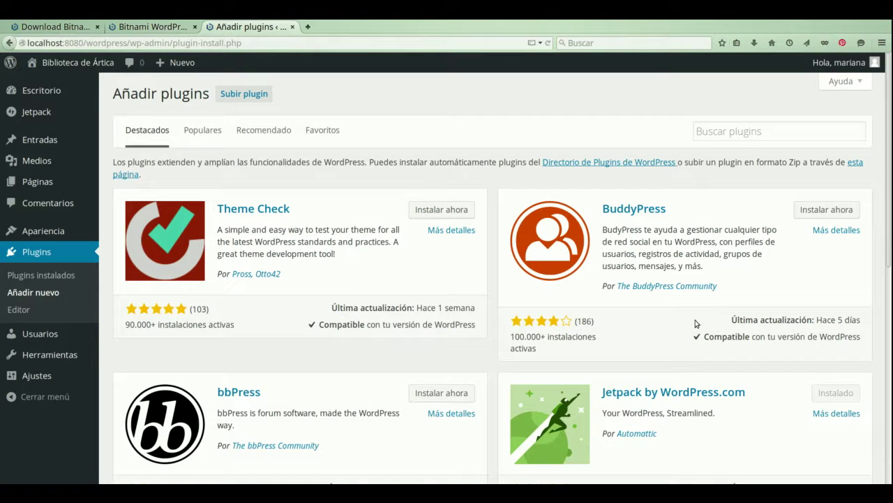
pyautogui.scroll(-3, 691, 345)
pyautogui.scroll(-1, 694, 349)
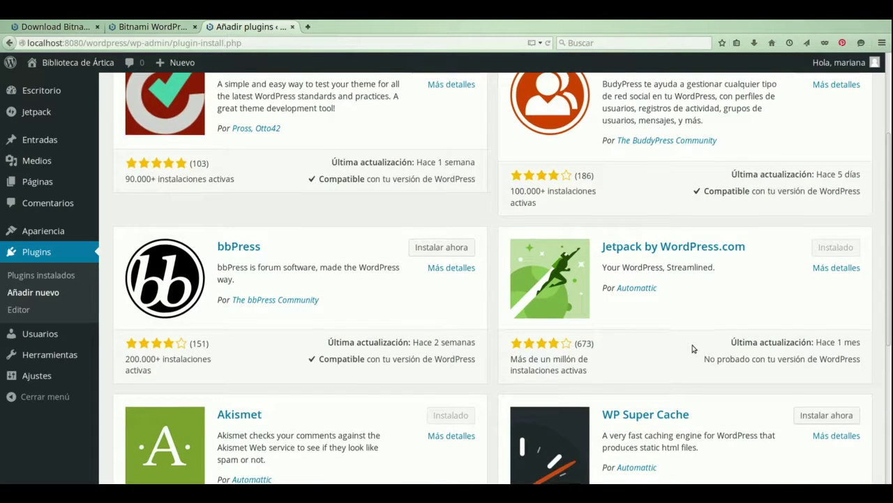
pyautogui.scroll(-2, 693, 349)
pyautogui.scroll(-2, 693, 349)
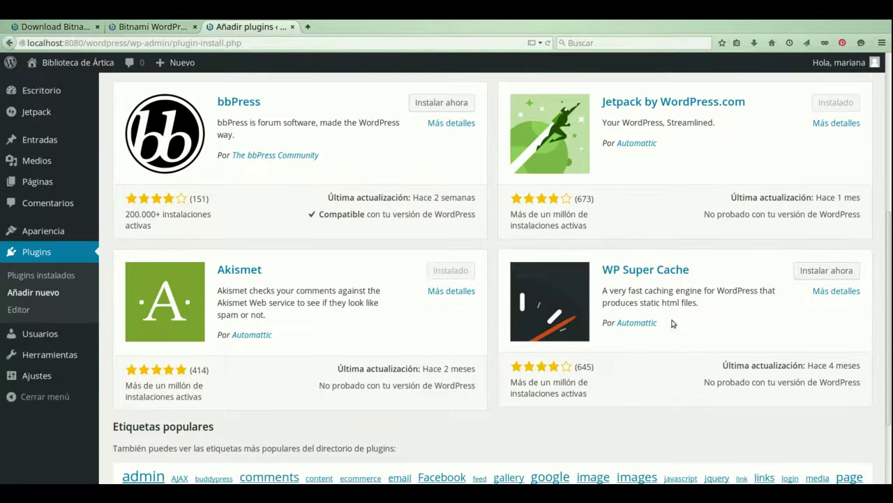
pyautogui.click(838, 277)
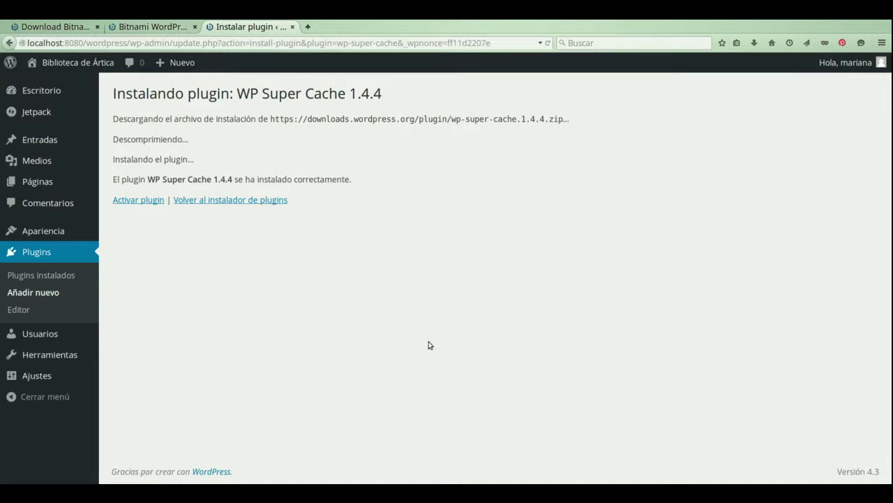
pyautogui.click(138, 200)
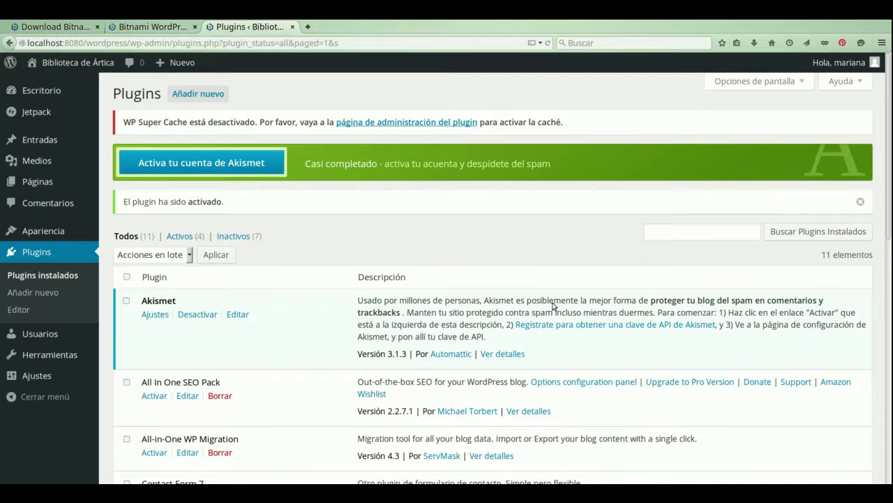
# Step: Look over the installed plugins list and open the WP Super Cache administration page
pyautogui.scroll(-1, 557, 308)
pyautogui.scroll(-2, 557, 308)
pyautogui.scroll(-5, 557, 307)
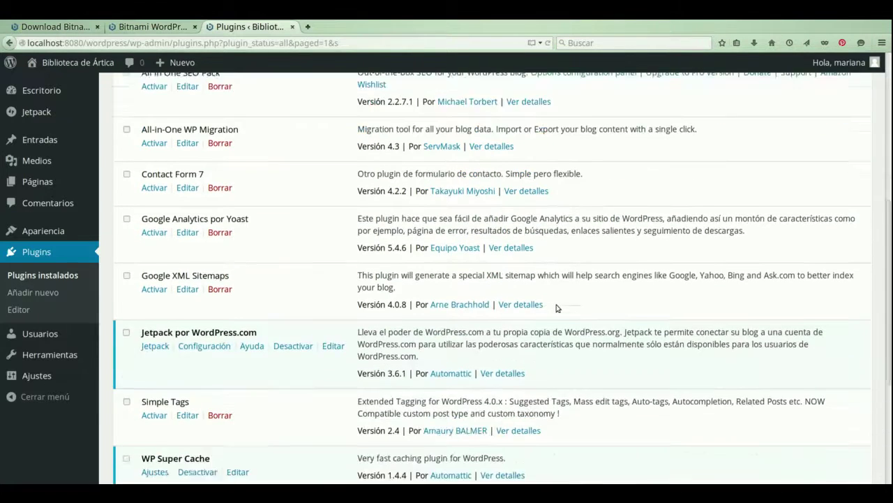
pyautogui.scroll(8, 557, 308)
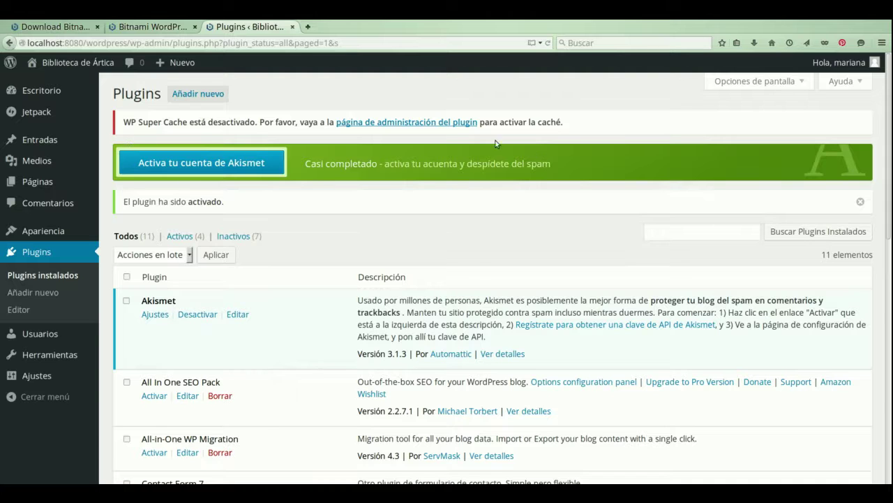
pyautogui.click(369, 122)
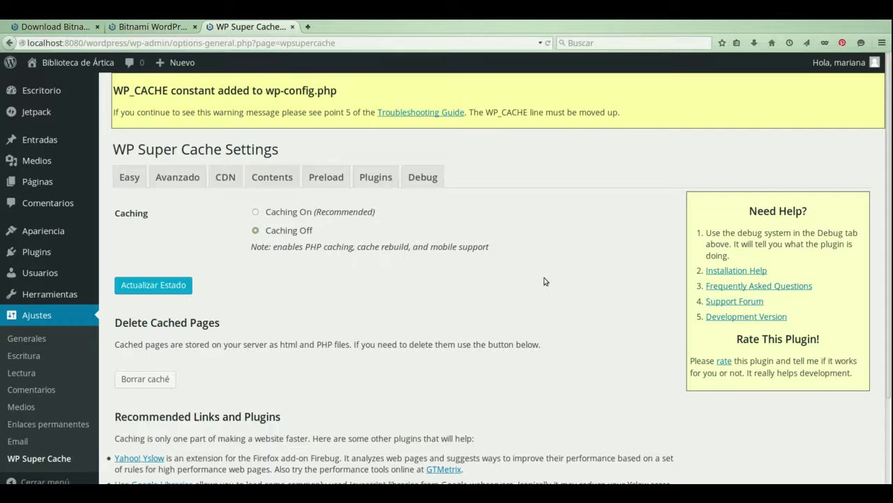
# Step: Review the WP Super Cache caching options, cached page deletion and recommended links, and return to the WordPress dashboard
pyautogui.scroll(-1, 546, 281)
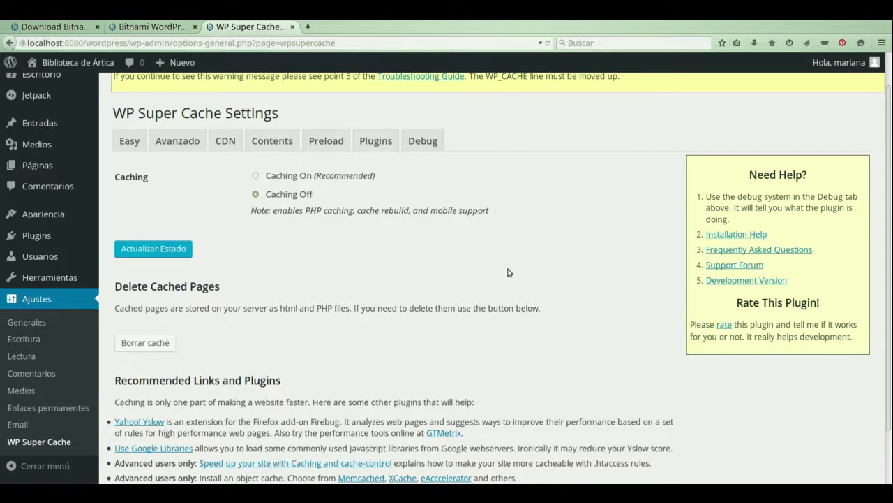
pyautogui.scroll(-2, 525, 278)
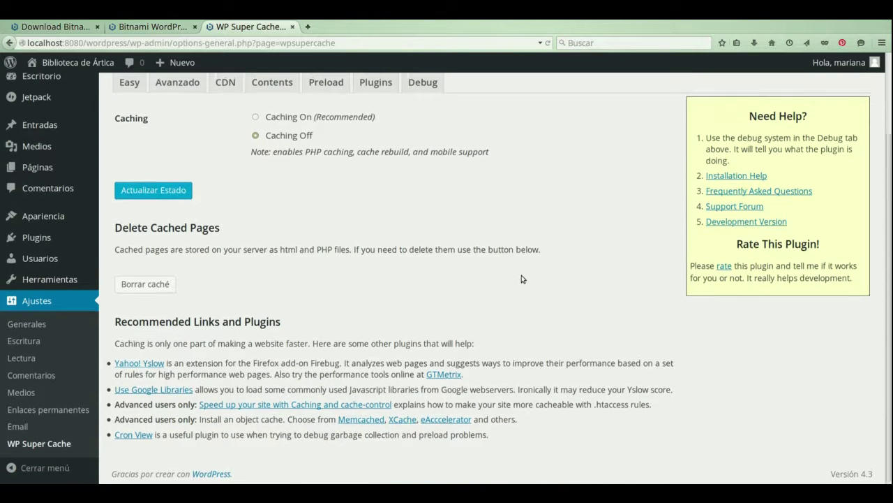
pyautogui.scroll(3, 523, 279)
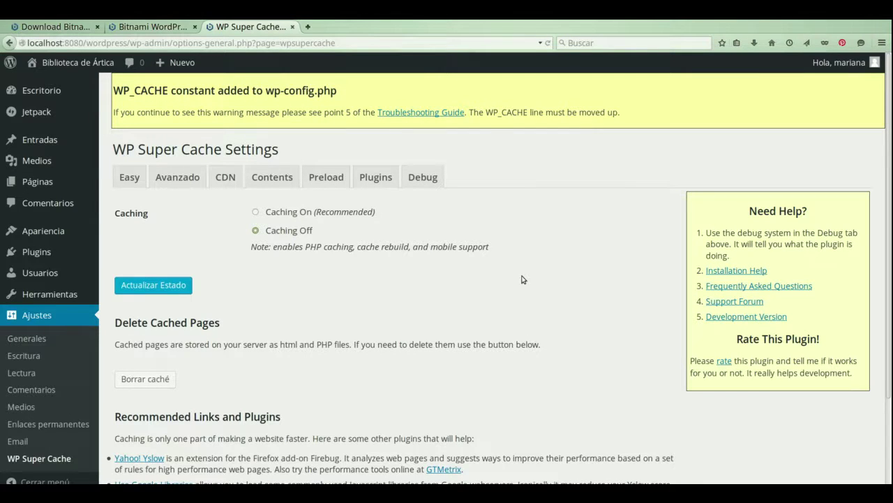
pyautogui.scroll(-3, 523, 279)
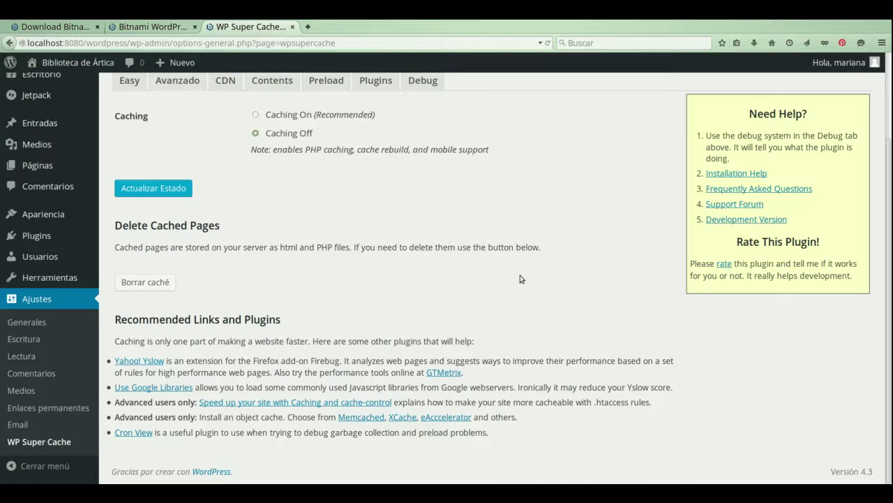
pyautogui.scroll(3, 520, 280)
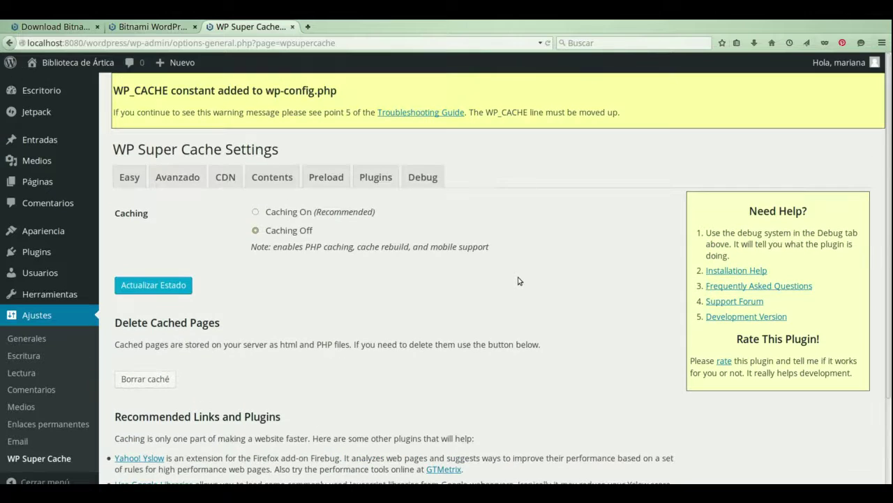
pyautogui.click(42, 91)
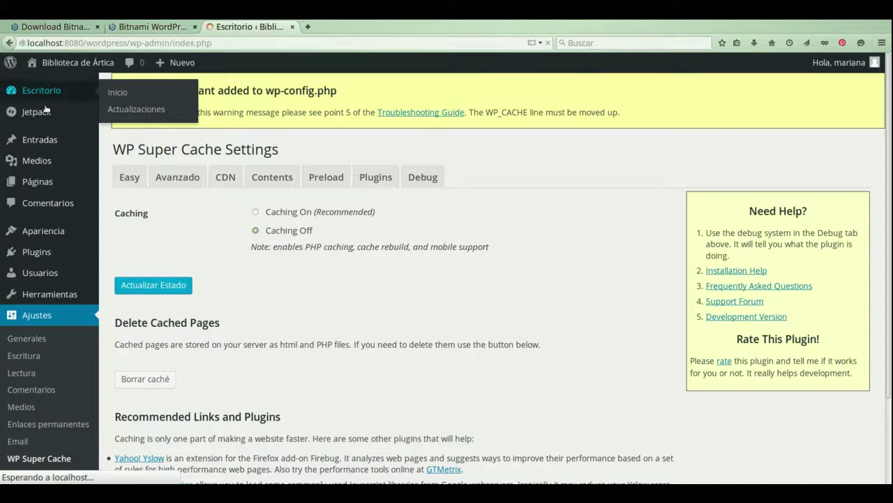